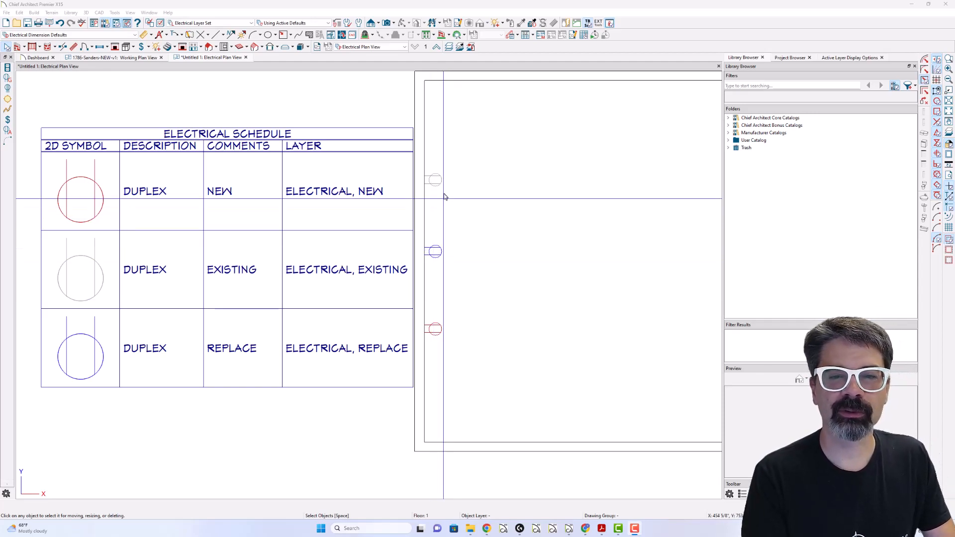
- Select each of the three wall outlets in turn to check which layer it is on
{"action": "left_click", "coordinate": [440, 182]}
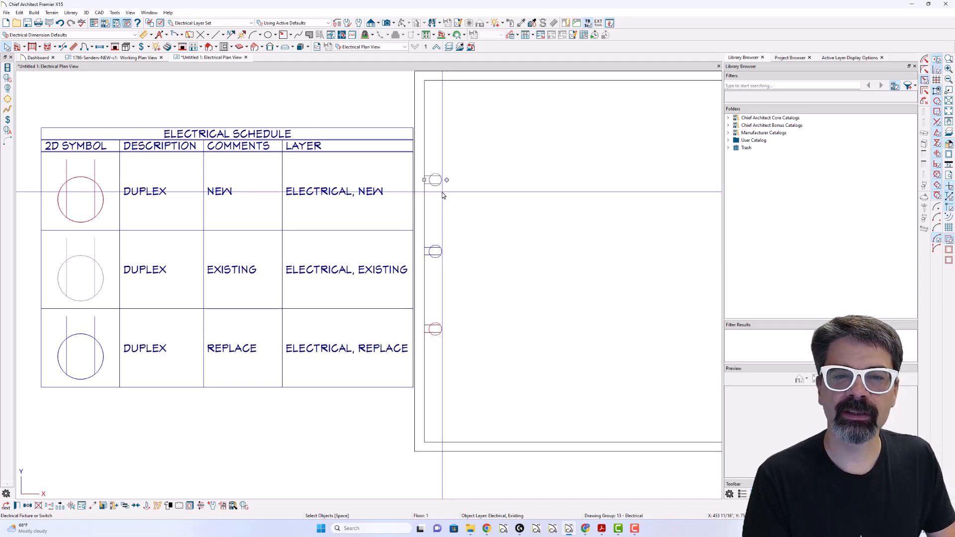
{"action": "left_click", "coordinate": [436, 251]}
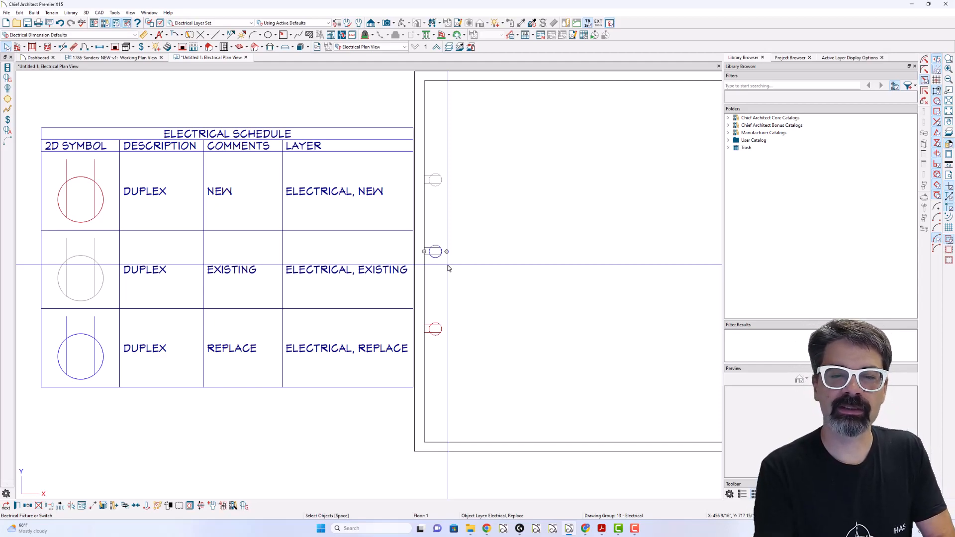
{"action": "left_click", "coordinate": [436, 329]}
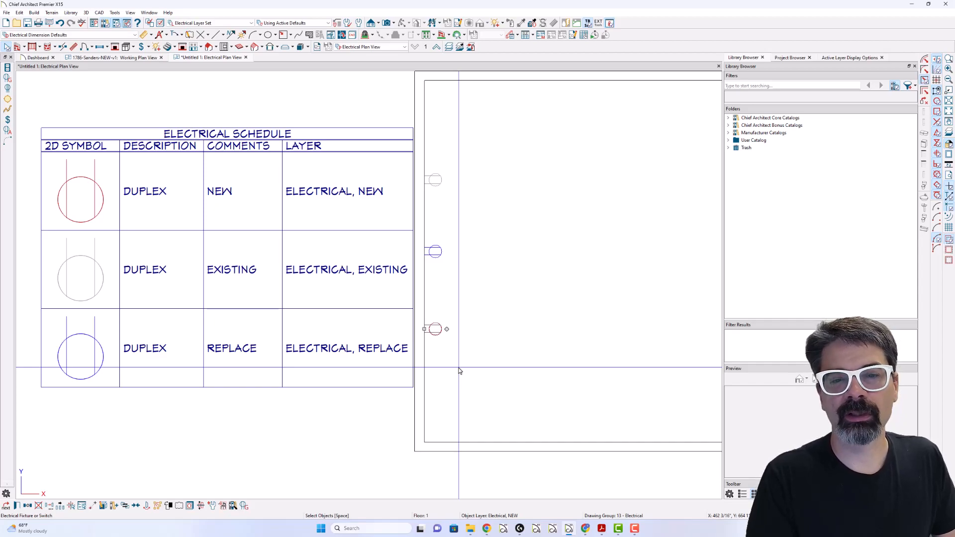
{"action": "left_click", "coordinate": [472, 314]}
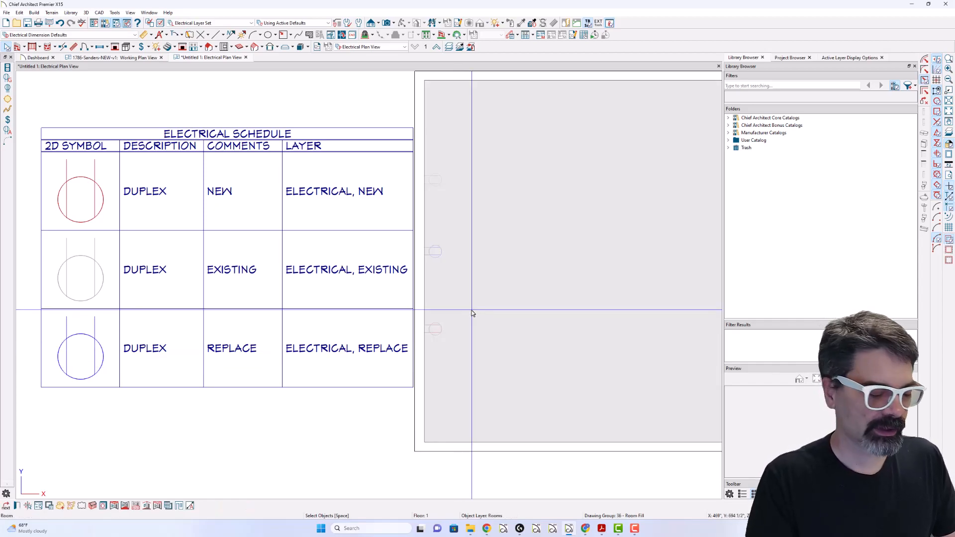
- Review the colors and properties of the Electrical, Existing, Electrical, NEW and Electrical, Replace layers in the Electrical Layer Set
{"action": "key", "text": "l"}
{"action": "scroll", "coordinate": [508, 197], "scroll_direction": "up", "scroll_amount": 2}
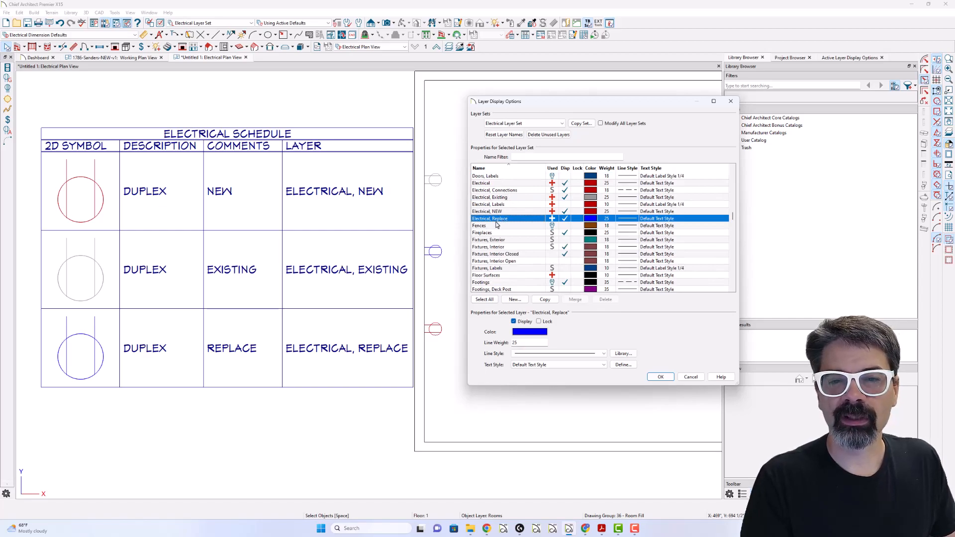
{"action": "left_click", "coordinate": [490, 198]}
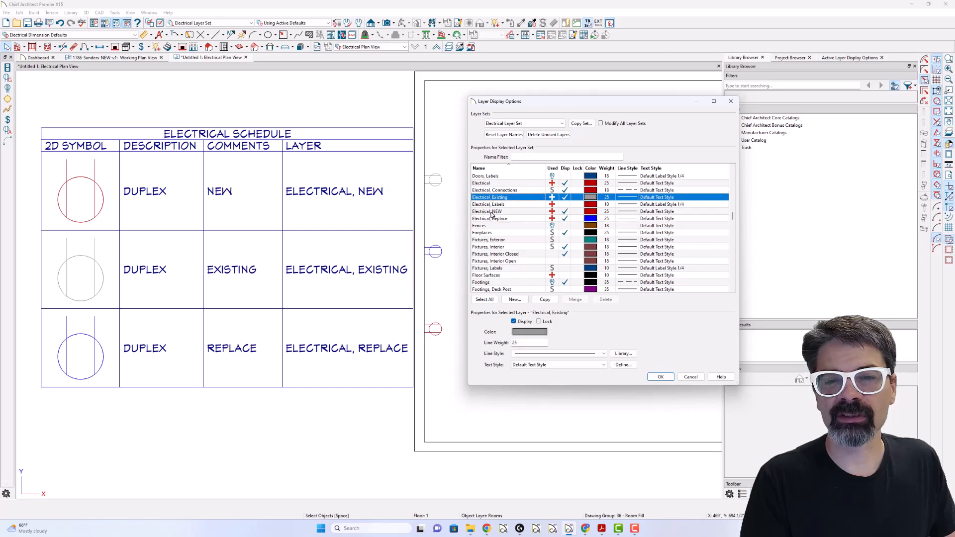
{"action": "left_click", "coordinate": [490, 222]}
{"action": "left_click", "coordinate": [491, 211]}
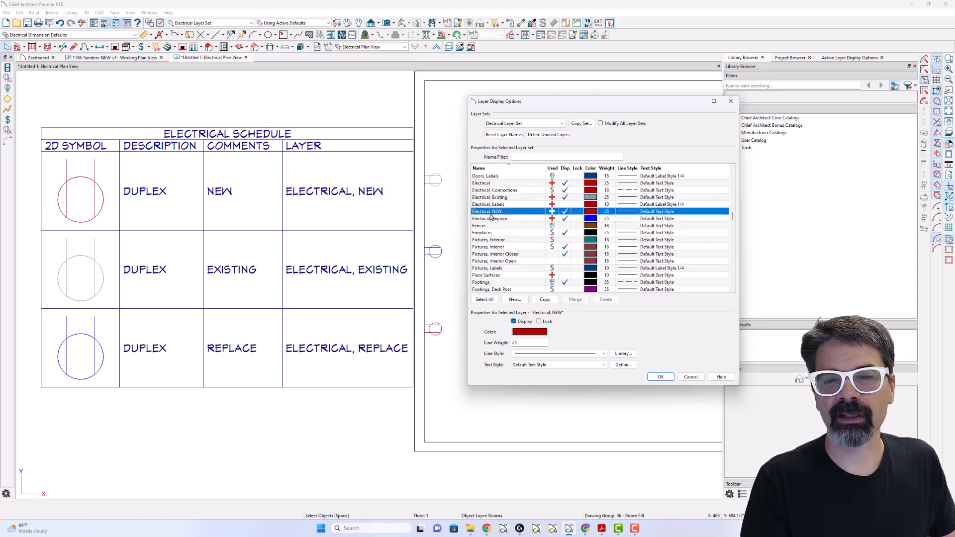
{"action": "left_click", "coordinate": [500, 198]}
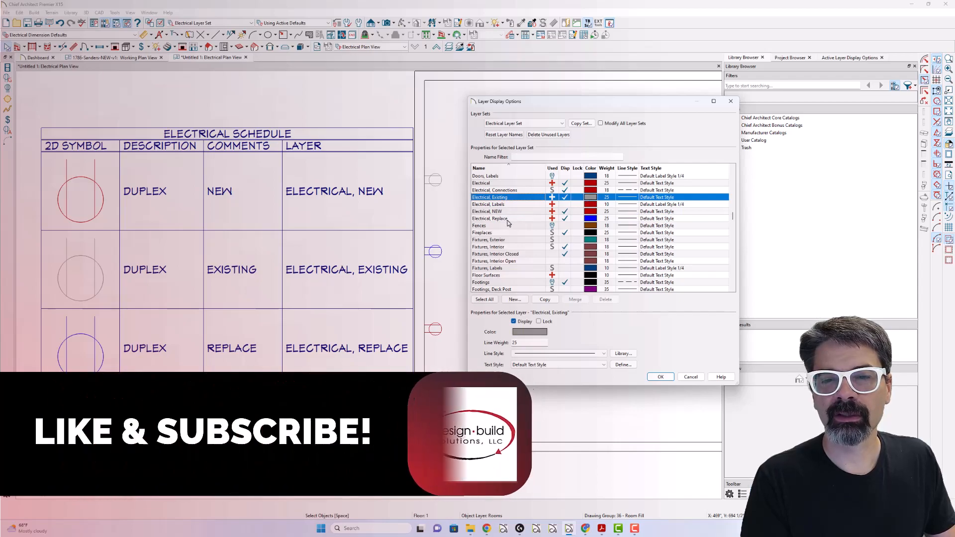
{"action": "left_click", "coordinate": [526, 218]}
{"action": "left_click", "coordinate": [524, 212]}
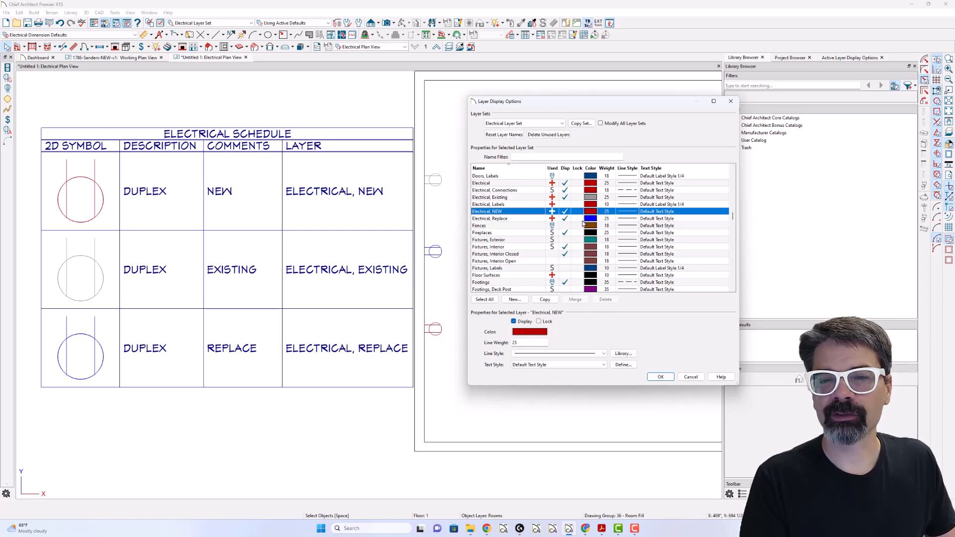
{"action": "left_click", "coordinate": [660, 377]}
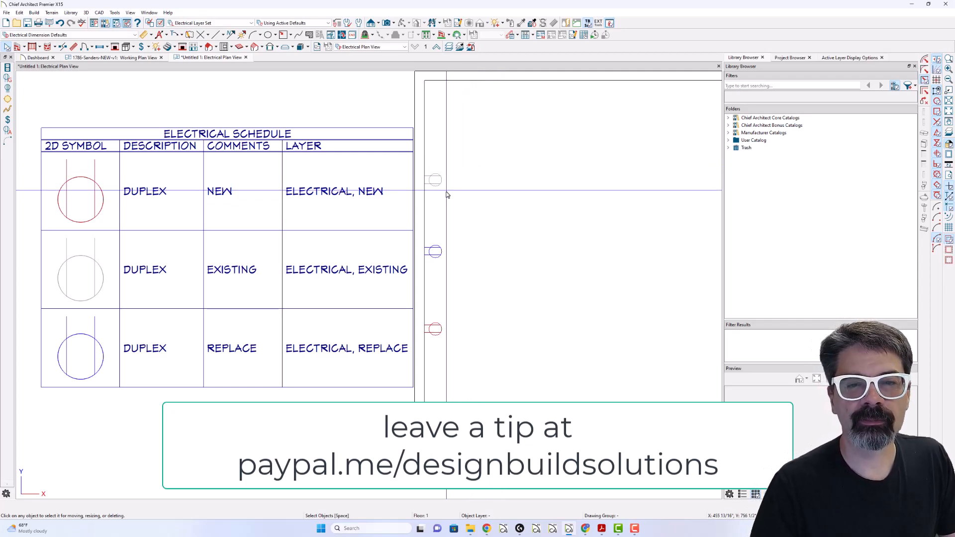
- Place a 110V outlet on the room's left wall above the other outlets and check its assigned layer
{"action": "left_click", "coordinate": [144, 51]}
{"action": "left_click", "coordinate": [160, 61]}
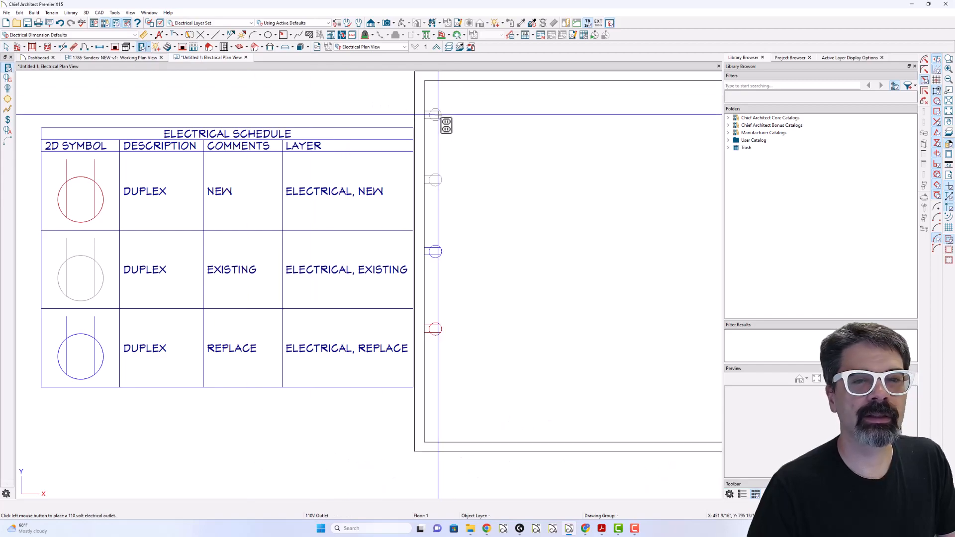
{"action": "double_click", "coordinate": [435, 115]}
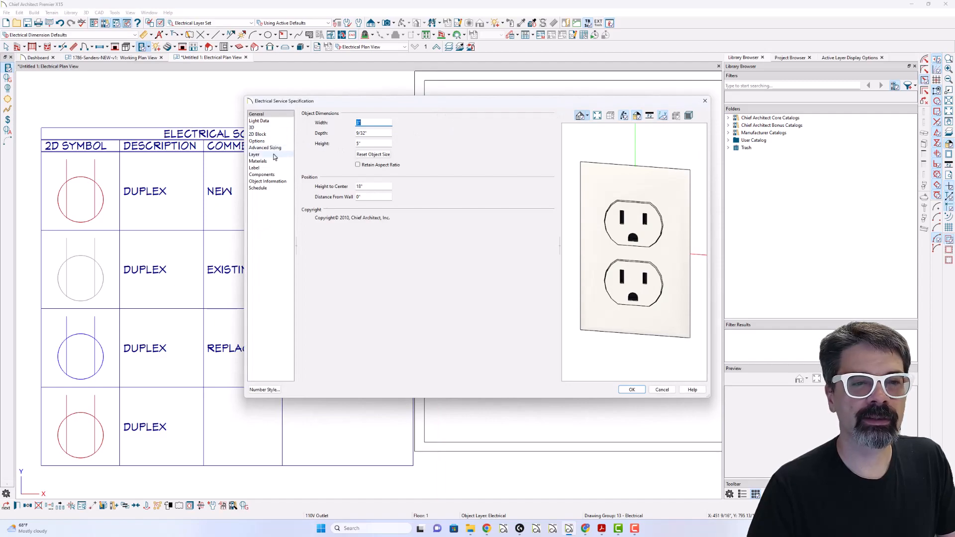
{"action": "left_click", "coordinate": [254, 155]}
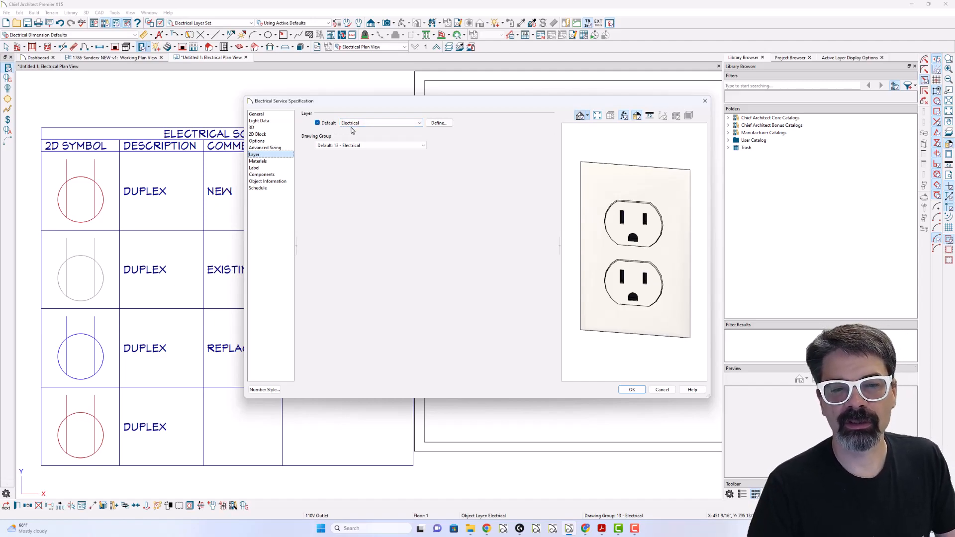
{"action": "key", "text": "Return"}
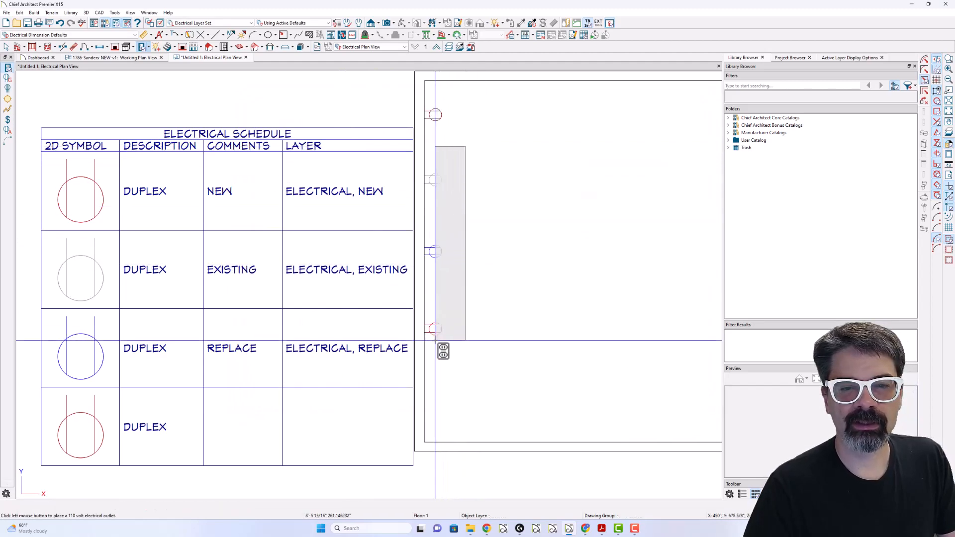
- Delete the four outlets on the room's left wall and place three new 110V outlets along it
{"action": "left_click_drag", "start_coordinate": [435, 340], "coordinate": [435, 341], "text": "shift"}
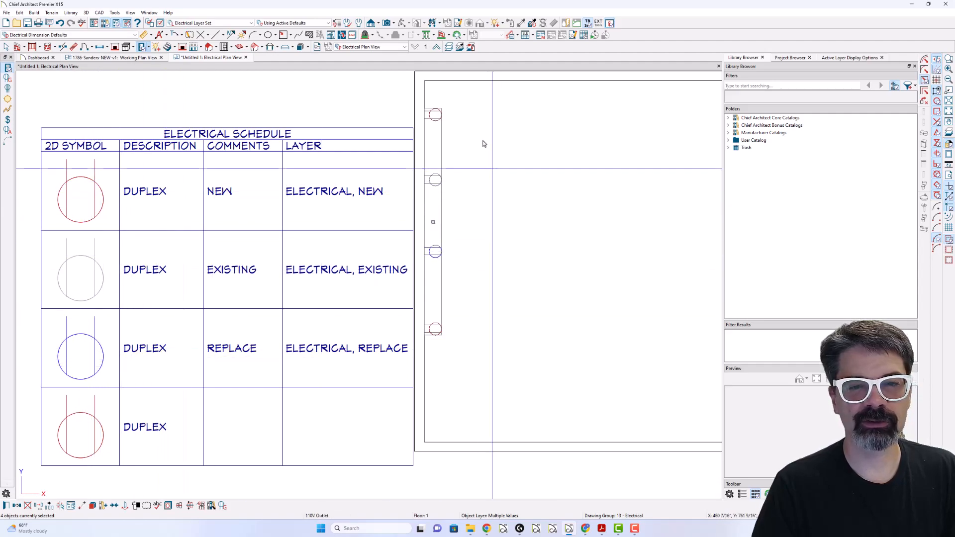
{"action": "key", "text": "Delete"}
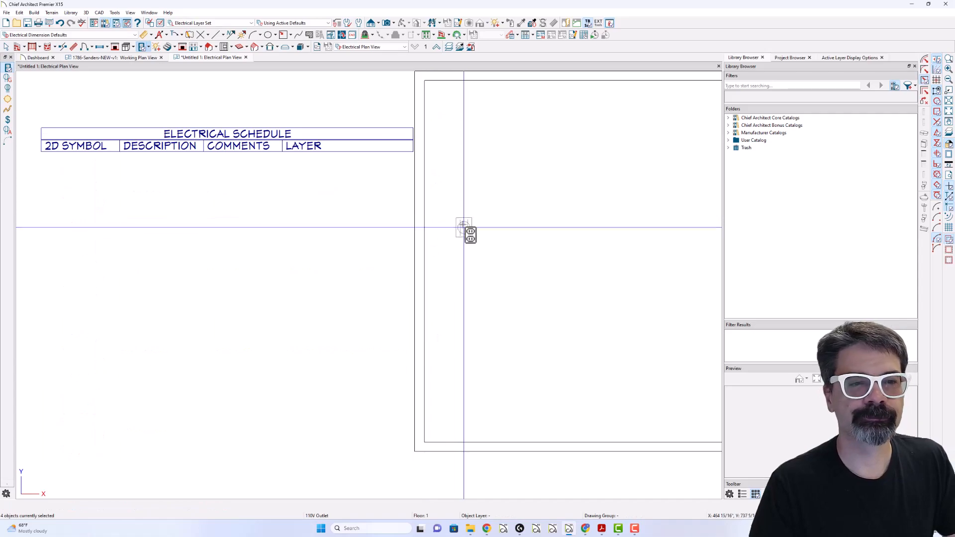
{"action": "left_click", "coordinate": [434, 190]}
{"action": "left_click", "coordinate": [434, 221]}
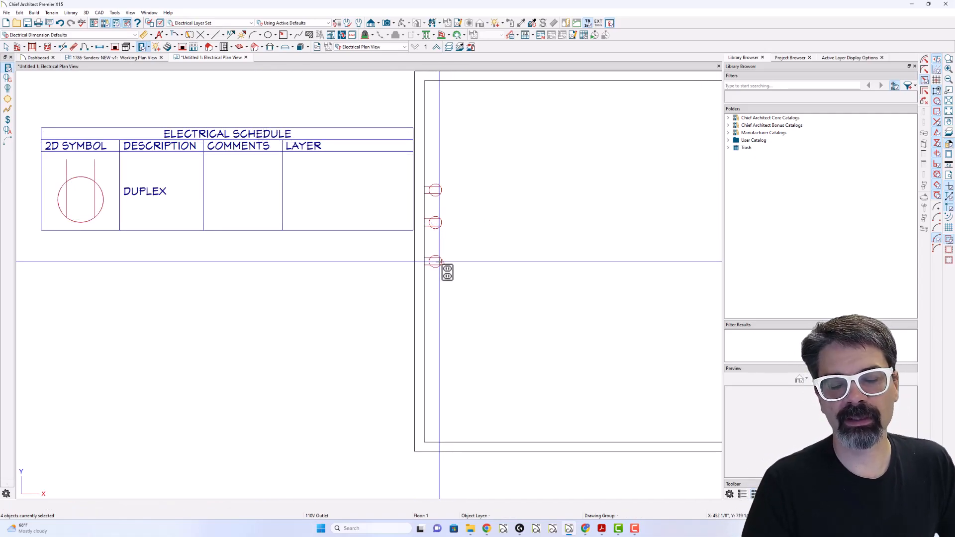
{"action": "left_click", "coordinate": [437, 261]}
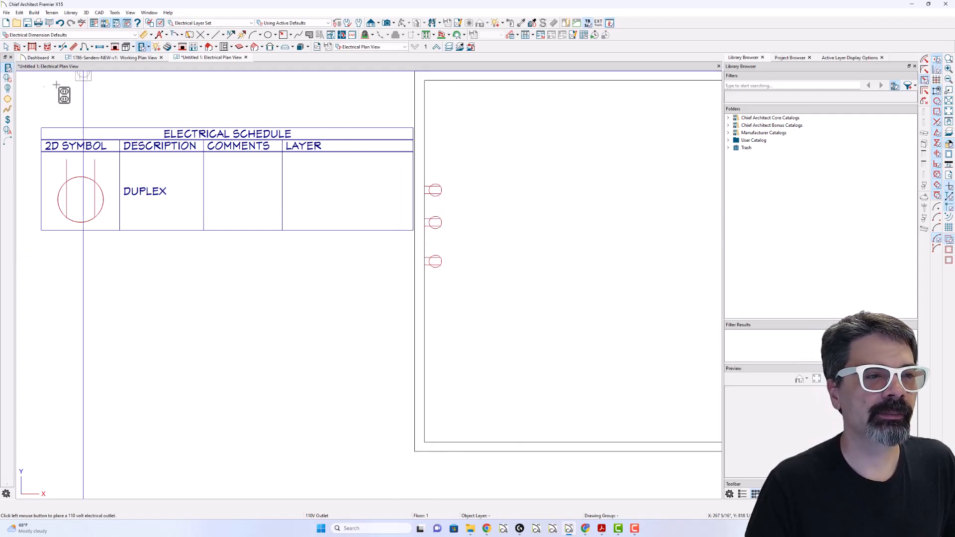
- Place three switches on the room's left wall below the outlets
{"action": "left_click", "coordinate": [7, 121]}
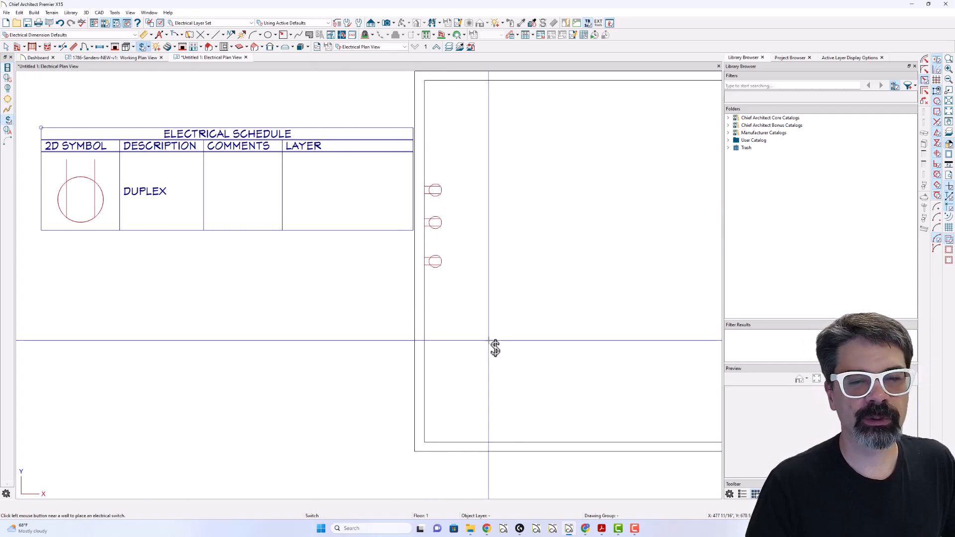
{"action": "left_click", "coordinate": [440, 318]}
{"action": "left_click", "coordinate": [437, 355]}
- Select all the outlets and switches on the left wall together to check their layer
{"action": "key", "text": "space"}
{"action": "left_click", "coordinate": [433, 193]}
{"action": "left_click_drag", "start_coordinate": [425, 180], "coordinate": [446, 367]}
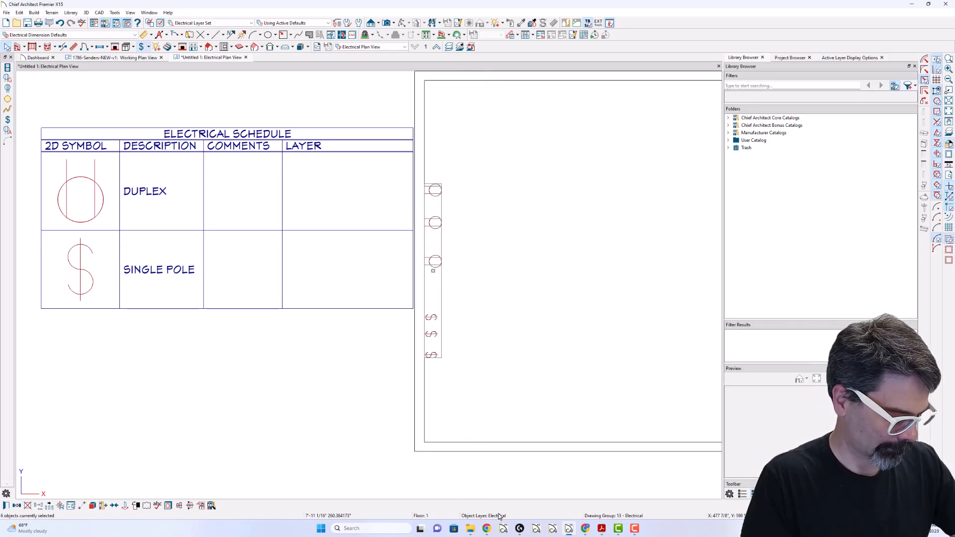
{"action": "left_click", "coordinate": [501, 246]}
{"action": "key", "text": "Escape"}
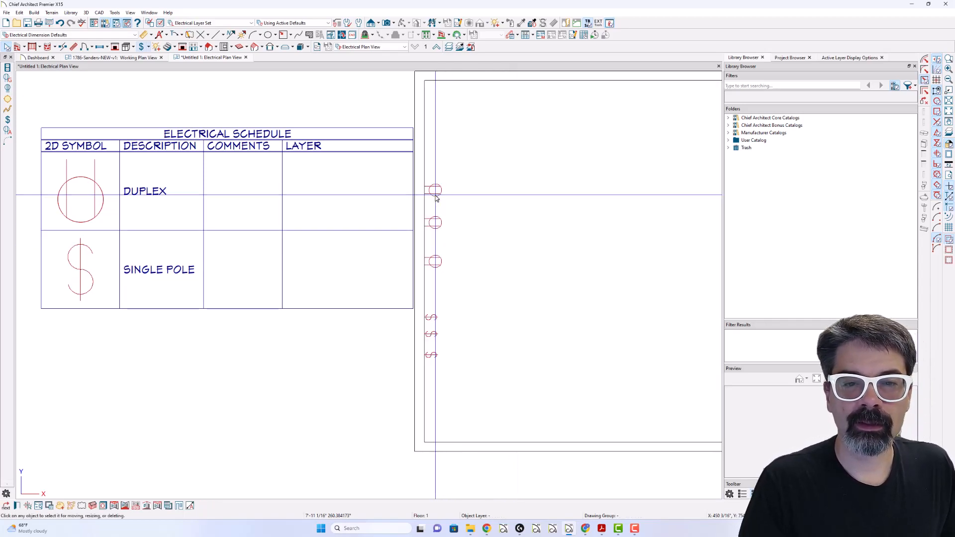
- Assign the uppermost outlet on the left wall to the Electrical, Existing layer
{"action": "left_click", "coordinate": [436, 197]}
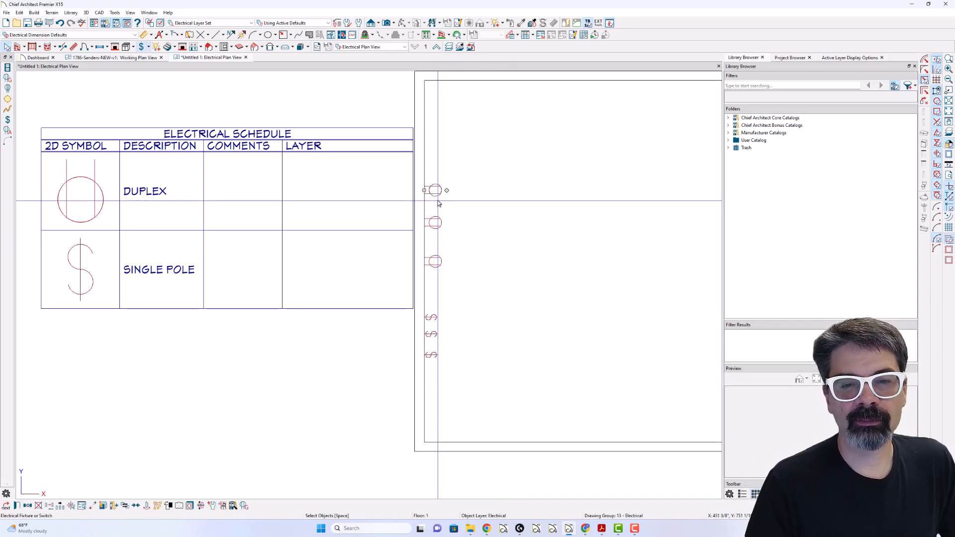
{"action": "double_click", "coordinate": [435, 196]}
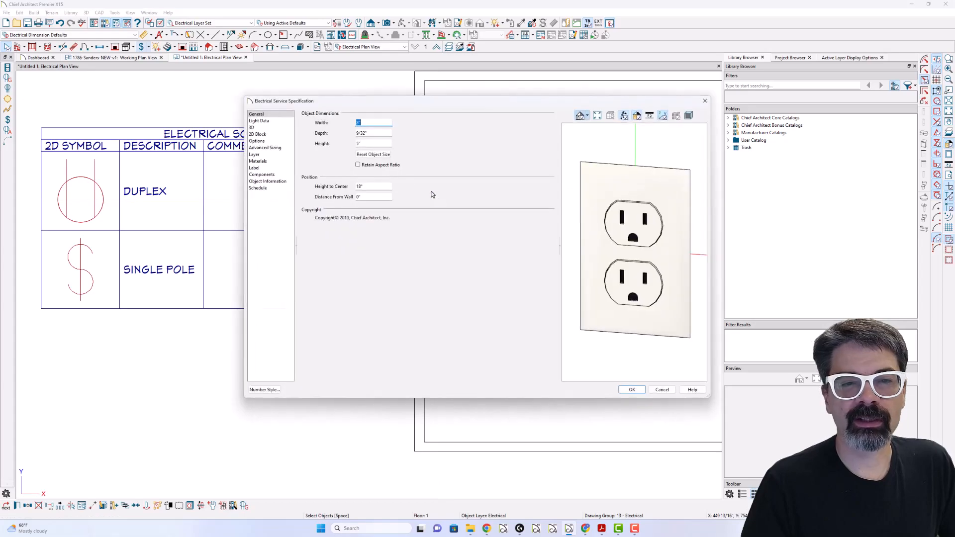
{"action": "left_click", "coordinate": [272, 156]}
{"action": "left_click", "coordinate": [363, 125]}
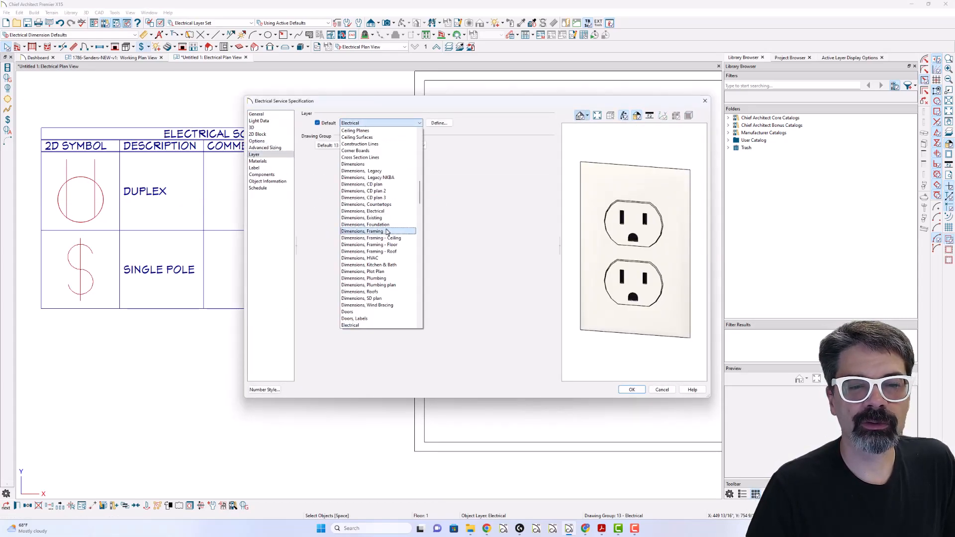
{"action": "scroll", "coordinate": [383, 194], "scroll_direction": "down", "scroll_amount": 2}
{"action": "left_click", "coordinate": [378, 301]}
{"action": "key", "text": "Return"}
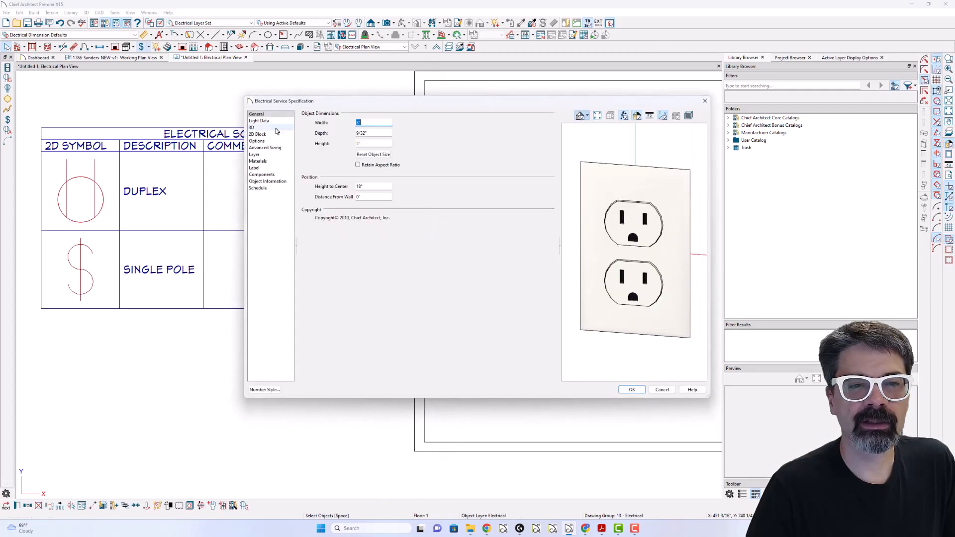
- Assign the middle outlet to the Electrical, Replace layer
{"action": "left_click", "coordinate": [272, 155]}
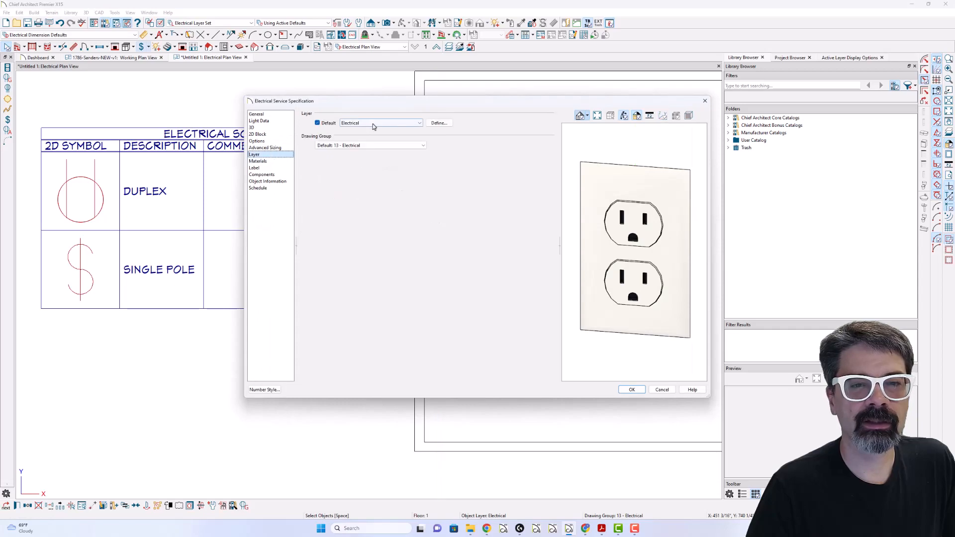
{"action": "left_click", "coordinate": [381, 123]}
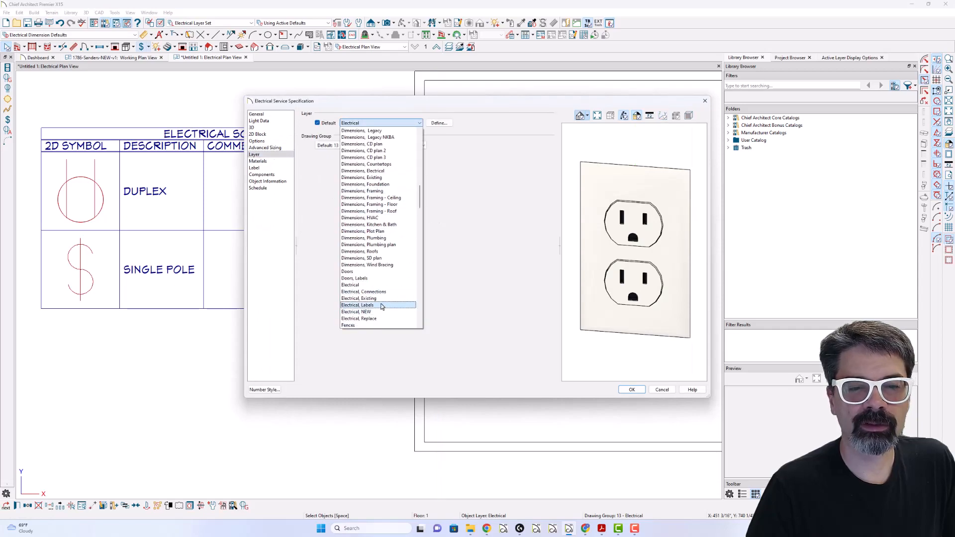
{"action": "left_click", "coordinate": [380, 319]}
{"action": "key", "text": "Return"}
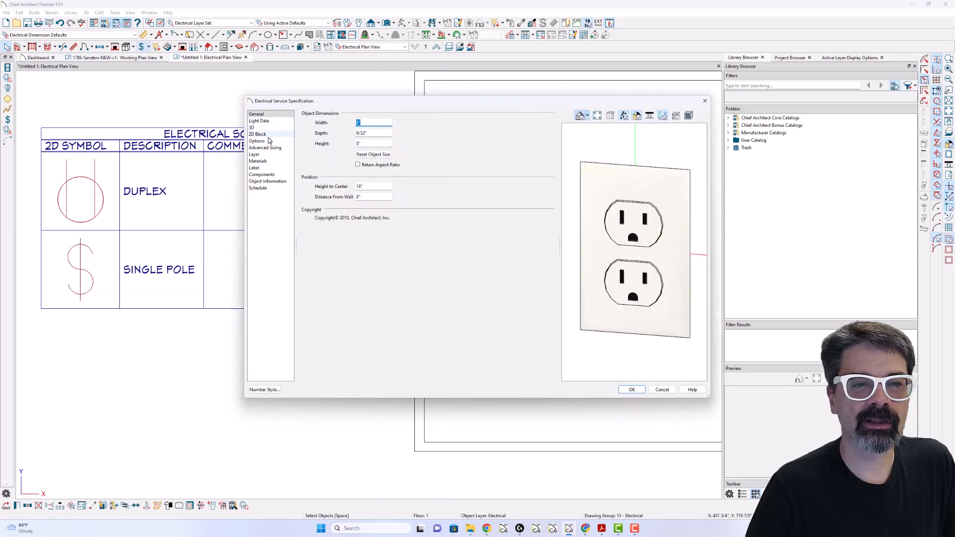
- Assign the lowest of the three outlets to the Electrical, NEW layer and clear the selection
{"action": "left_click", "coordinate": [255, 155]}
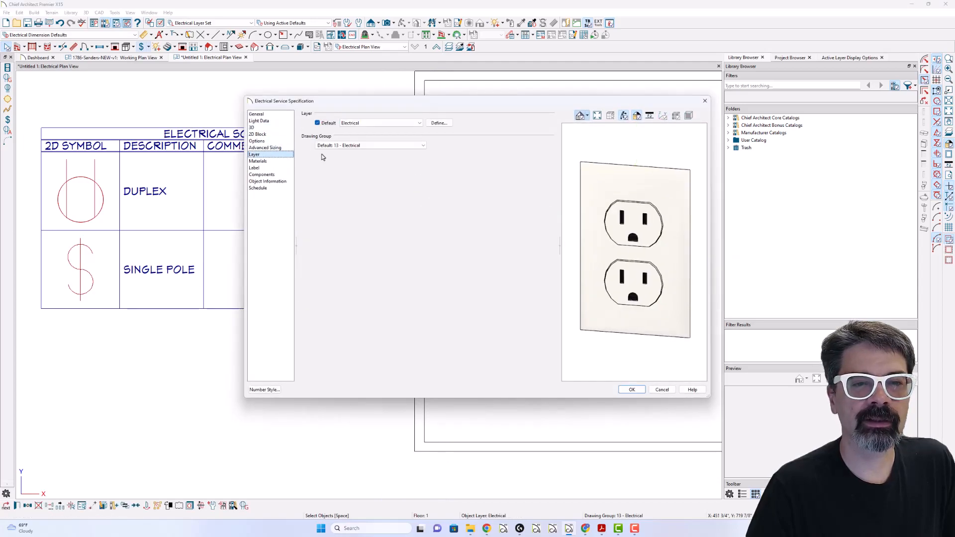
{"action": "left_click", "coordinate": [370, 124]}
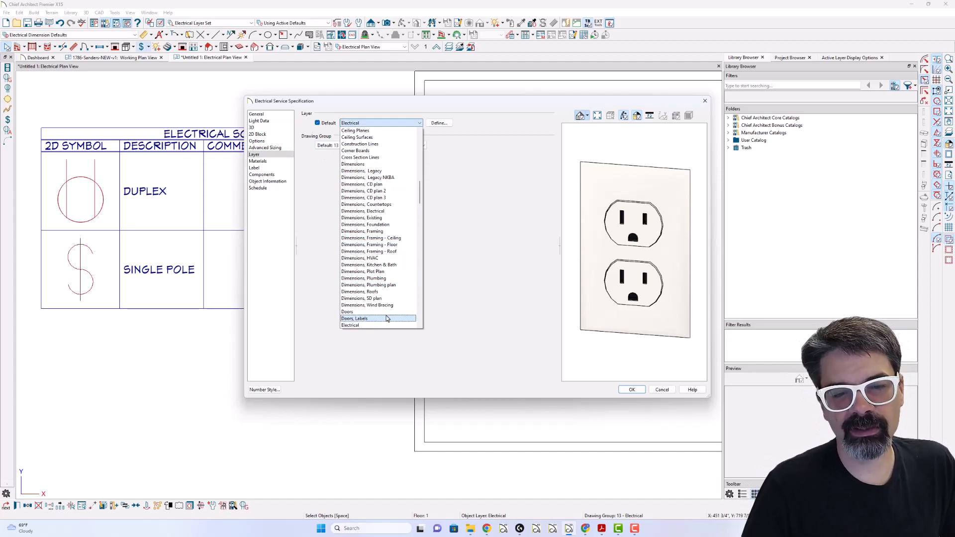
{"action": "scroll", "coordinate": [382, 315], "scroll_direction": "down", "scroll_amount": 3}
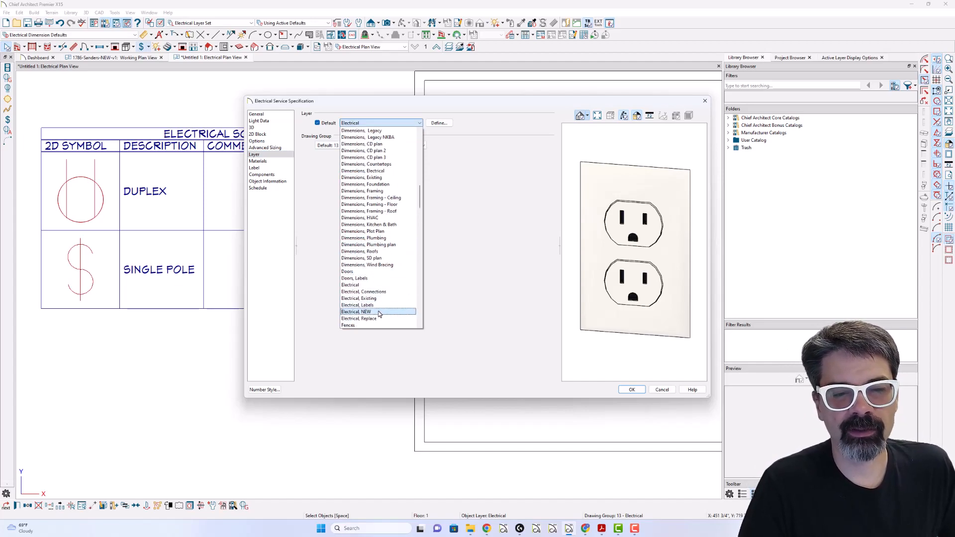
{"action": "left_click", "coordinate": [378, 311]}
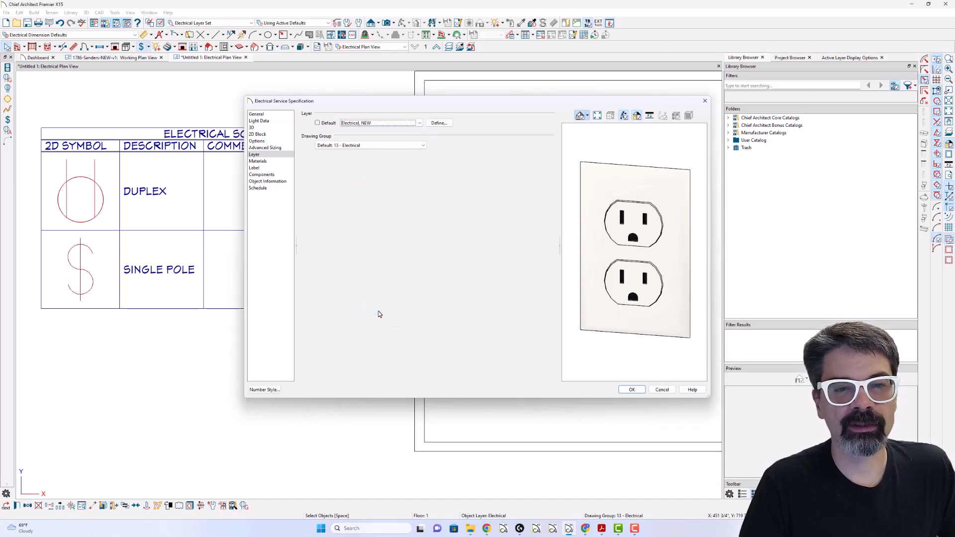
{"action": "key", "text": "Return"}
{"action": "left_click", "coordinate": [508, 275]}
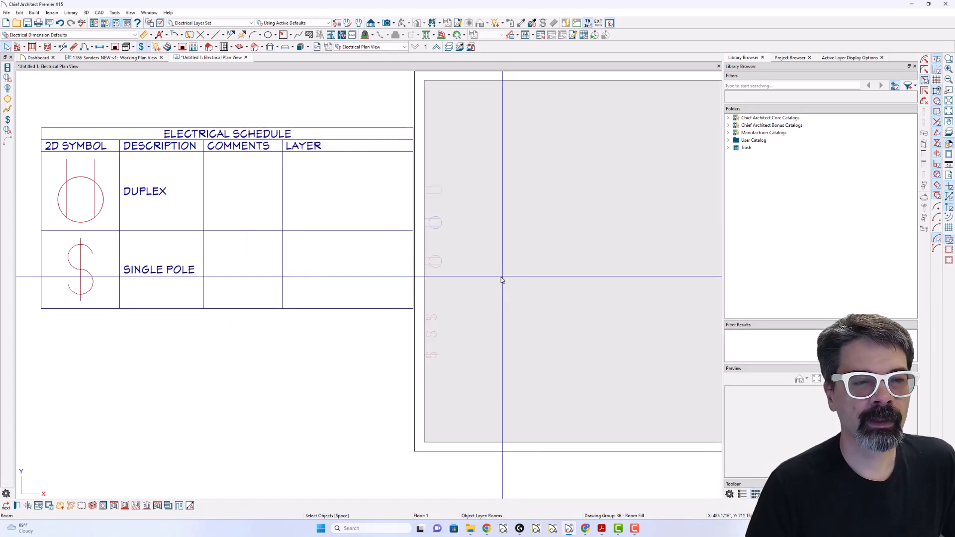
{"action": "key", "text": "Escape"}
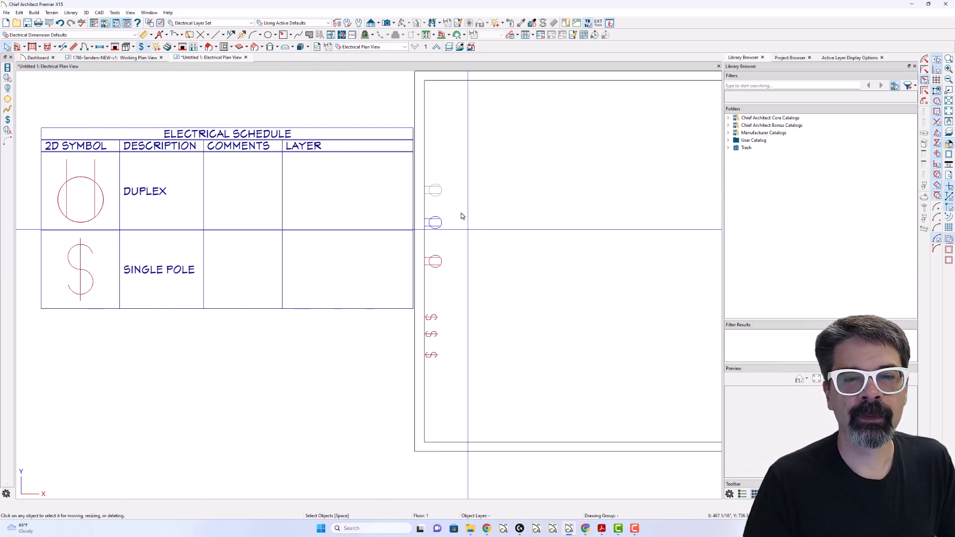
- Enter EXISTING as the object information comment of the uppermost outlet on the left wall
{"action": "double_click", "coordinate": [434, 198]}
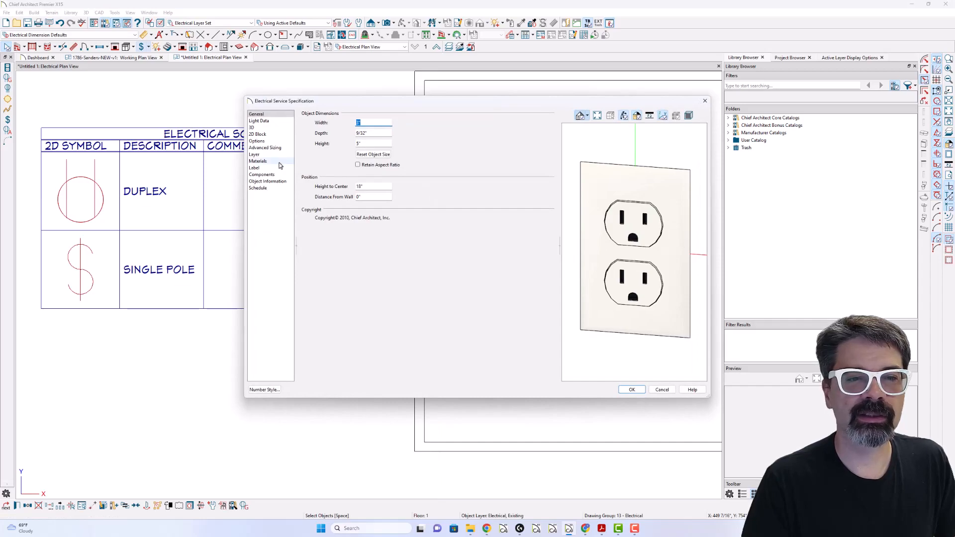
{"action": "left_click", "coordinate": [274, 182]}
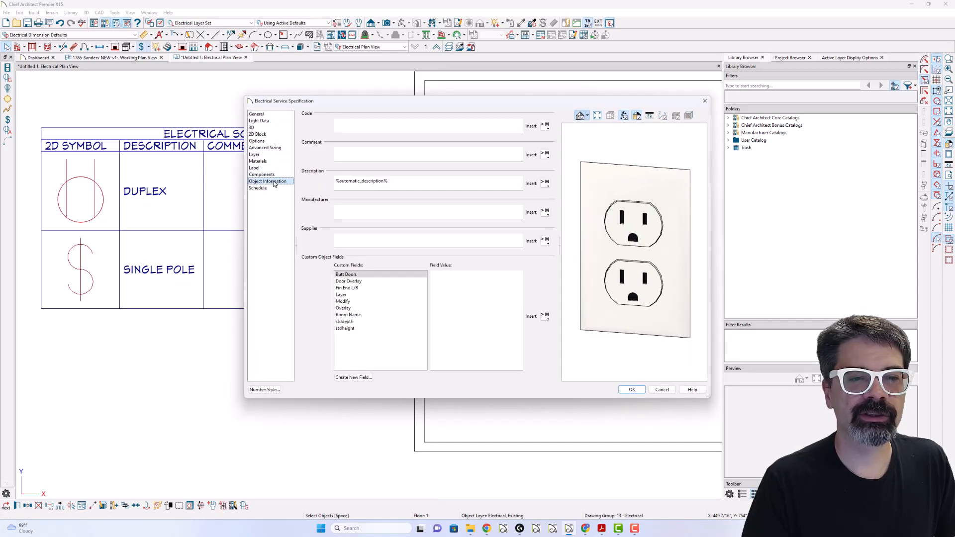
{"action": "left_click", "coordinate": [356, 153]}
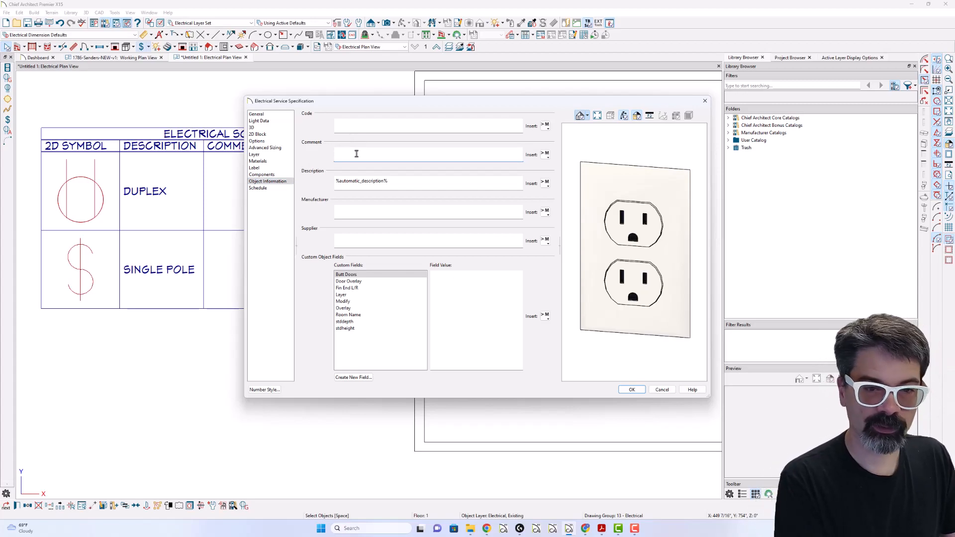
{"action": "key", "text": "Caps_Lock"}
{"action": "type", "text": "EXISTING"}
{"action": "key", "text": "Return"}
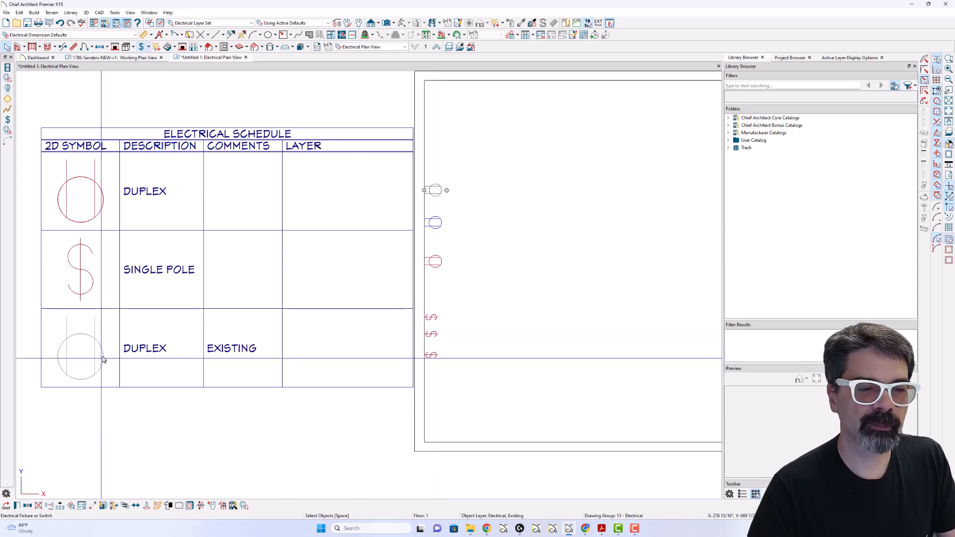
- Enter REPLACE as the object information comment of the middle outlet
{"action": "left_click", "coordinate": [437, 220]}
{"action": "double_click", "coordinate": [436, 220]}
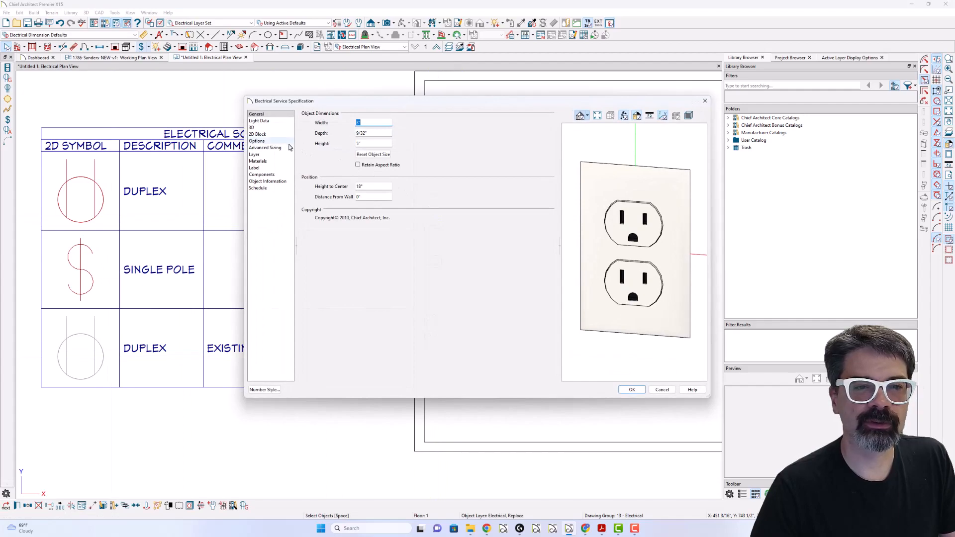
{"action": "left_click", "coordinate": [273, 181]}
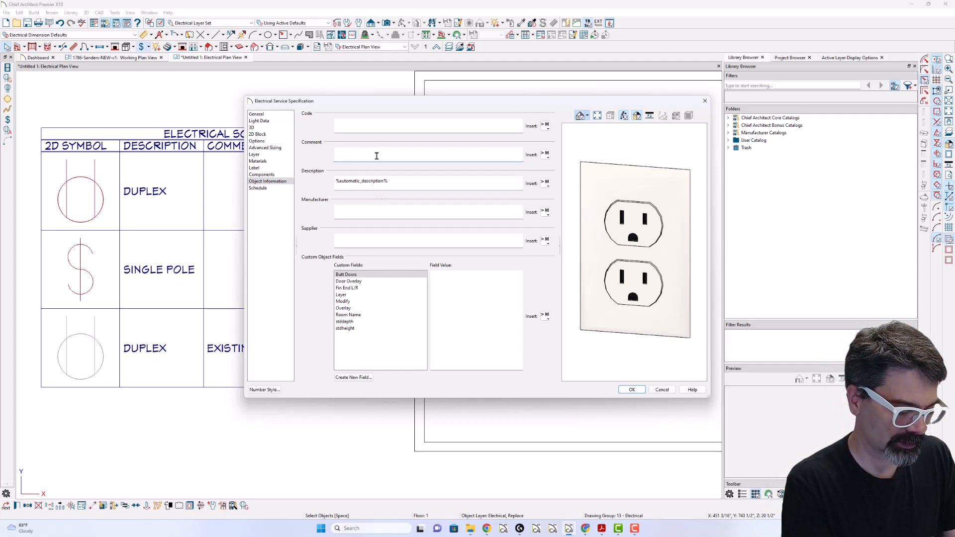
{"action": "key", "text": "Return"}
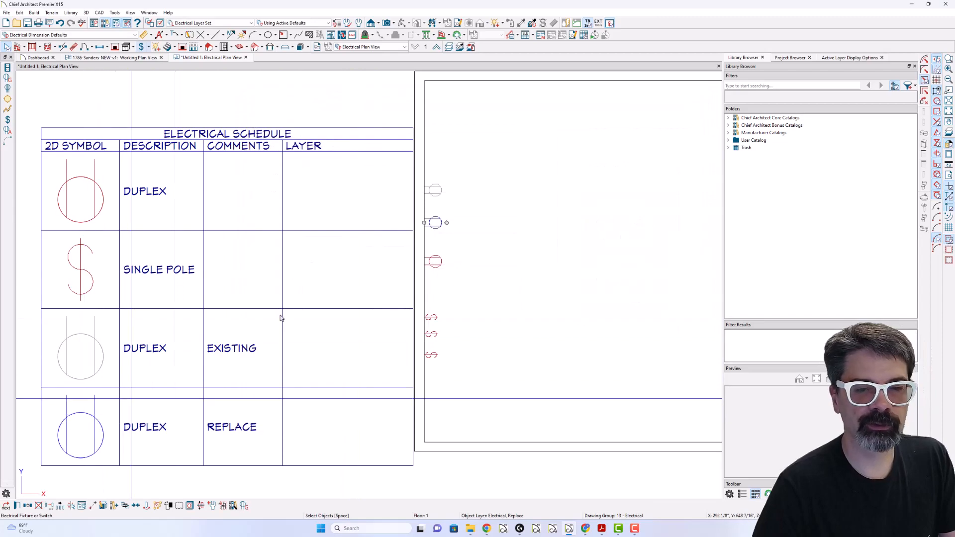
- Enter NEW as the object information comment of the lowest of the three outlets
{"action": "double_click", "coordinate": [439, 261]}
{"action": "left_click", "coordinate": [267, 181]}
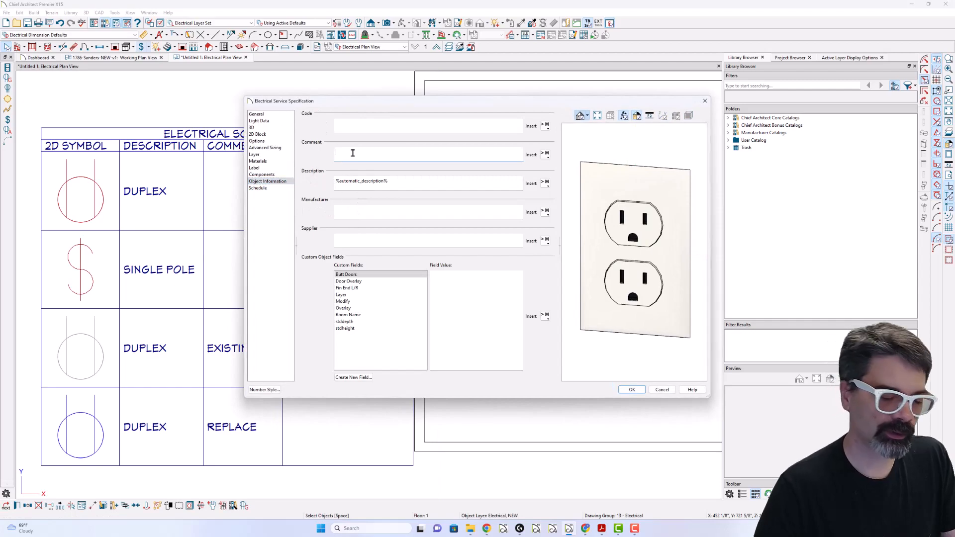
{"action": "key", "text": "Return"}
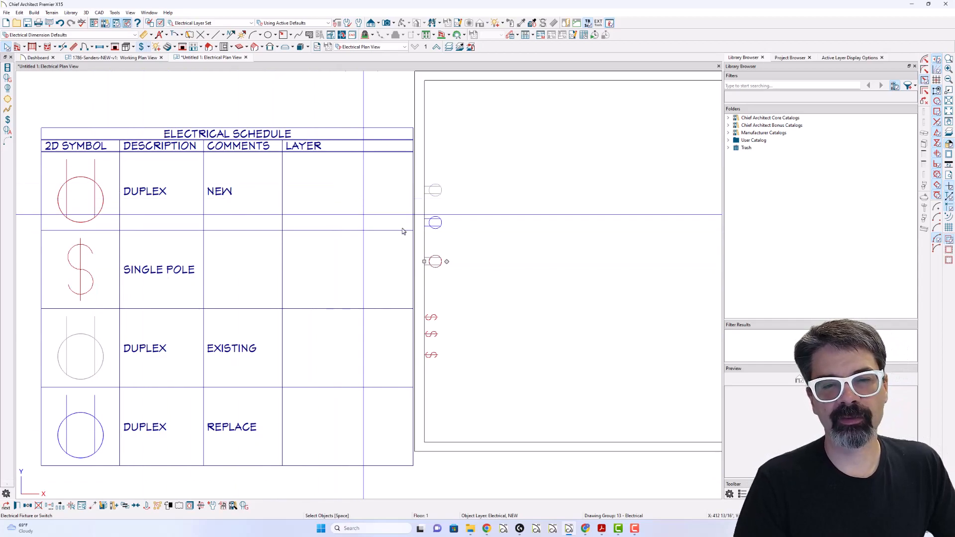
{"action": "left_click", "coordinate": [434, 195]}
{"action": "double_click", "coordinate": [434, 195]}
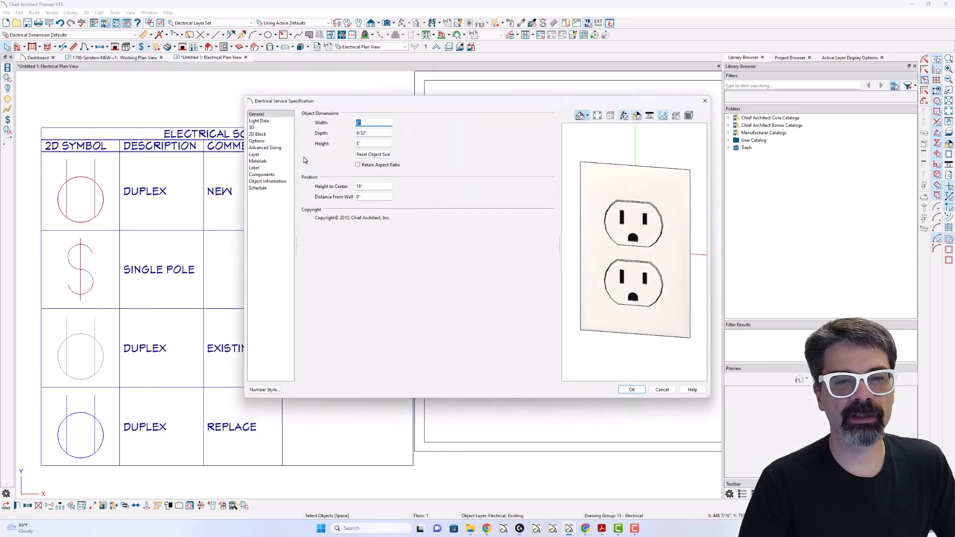
{"action": "left_click", "coordinate": [270, 181]}
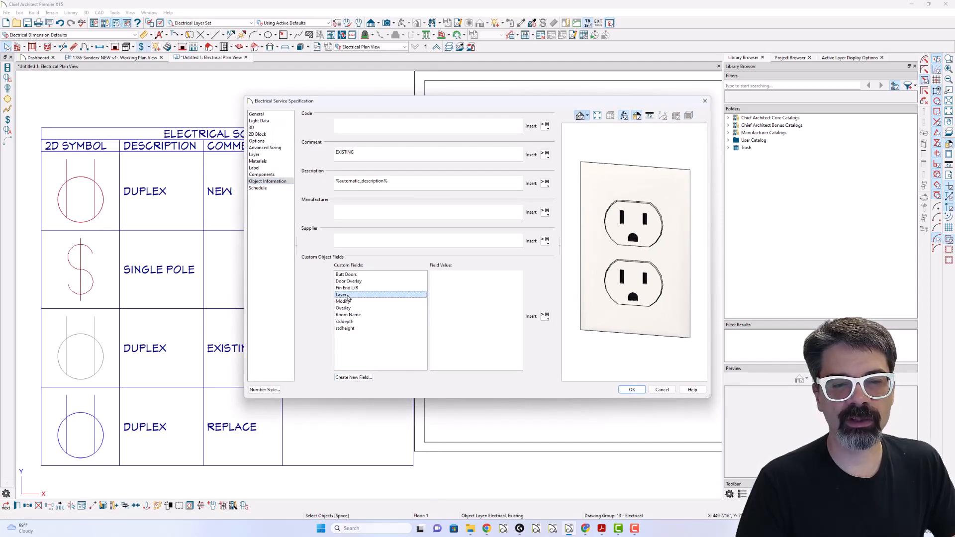
{"action": "left_click", "coordinate": [631, 390]}
- Set the Layer custom field of all three outlets and three switches together to the macro %layer%
{"action": "left_click_drag", "start_coordinate": [470, 173], "coordinate": [433, 269]}
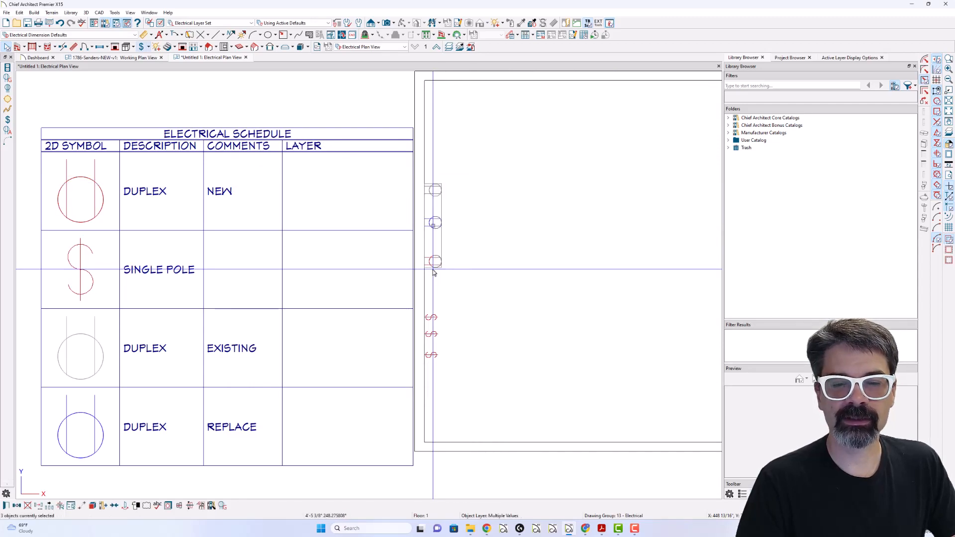
{"action": "left_click_drag", "start_coordinate": [457, 293], "coordinate": [432, 371], "text": "shift"}
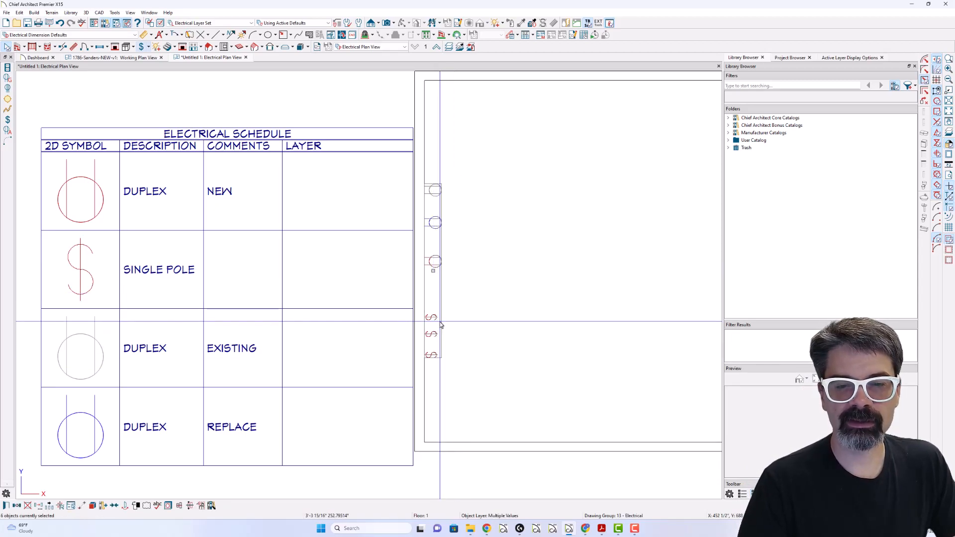
{"action": "key", "text": "ctrl+e"}
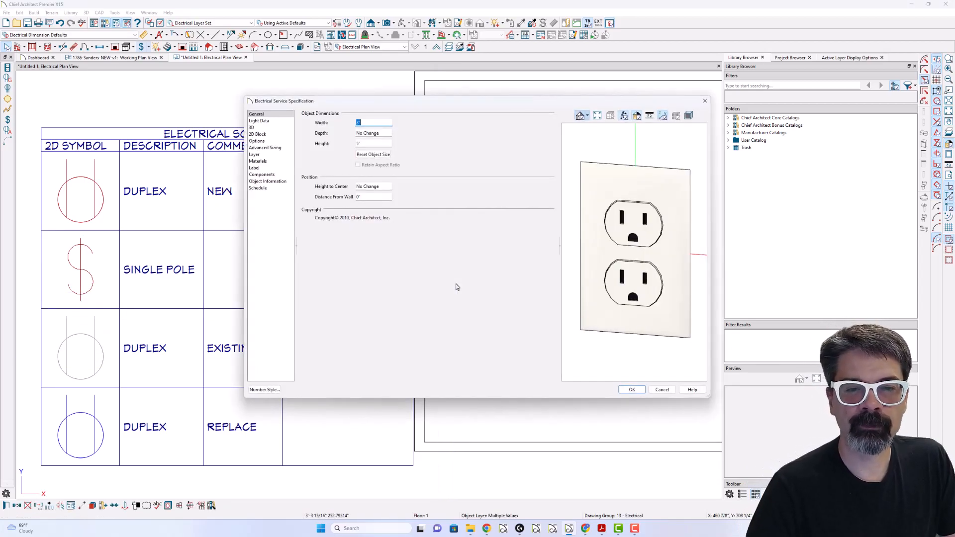
{"action": "left_click", "coordinate": [286, 182]}
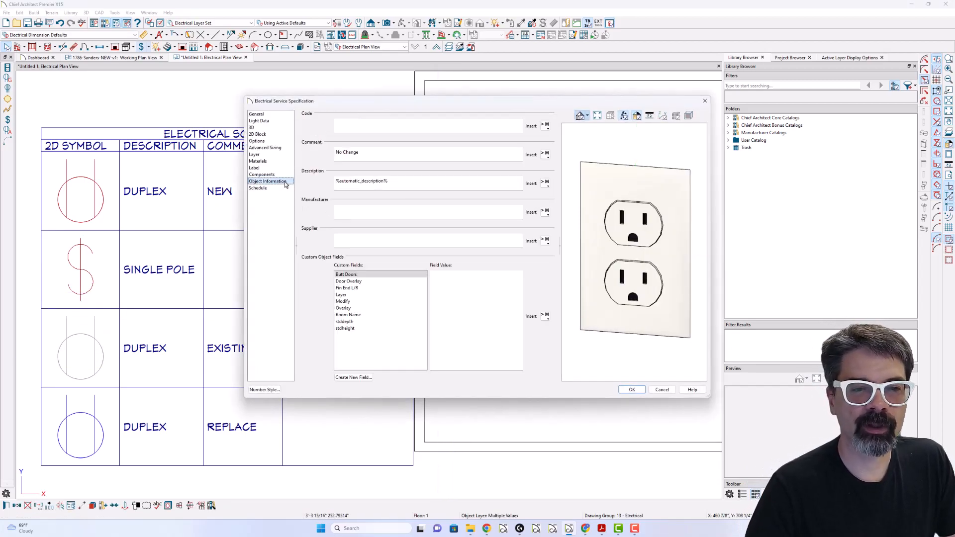
{"action": "left_click", "coordinate": [351, 296]}
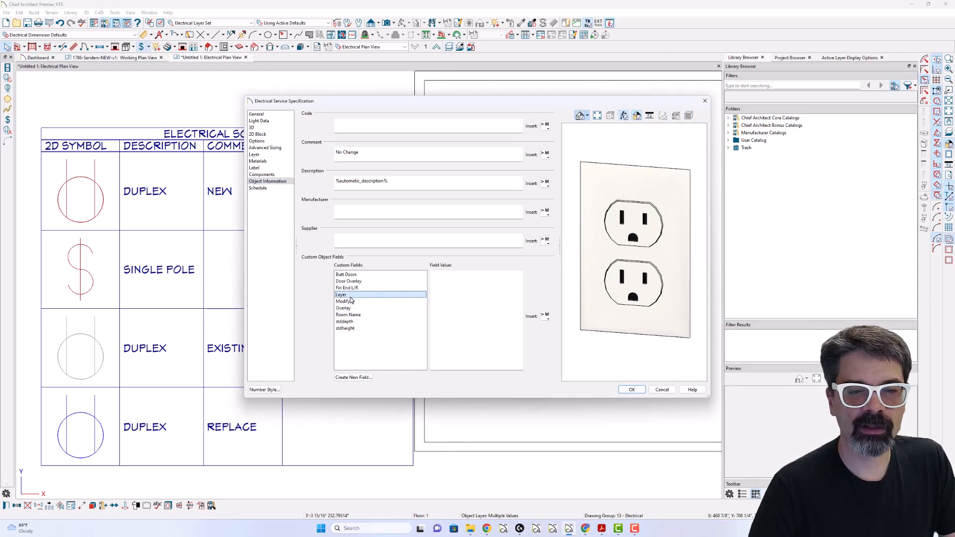
{"action": "left_click", "coordinate": [455, 290]}
{"action": "key", "text": "Caps_Lock"}
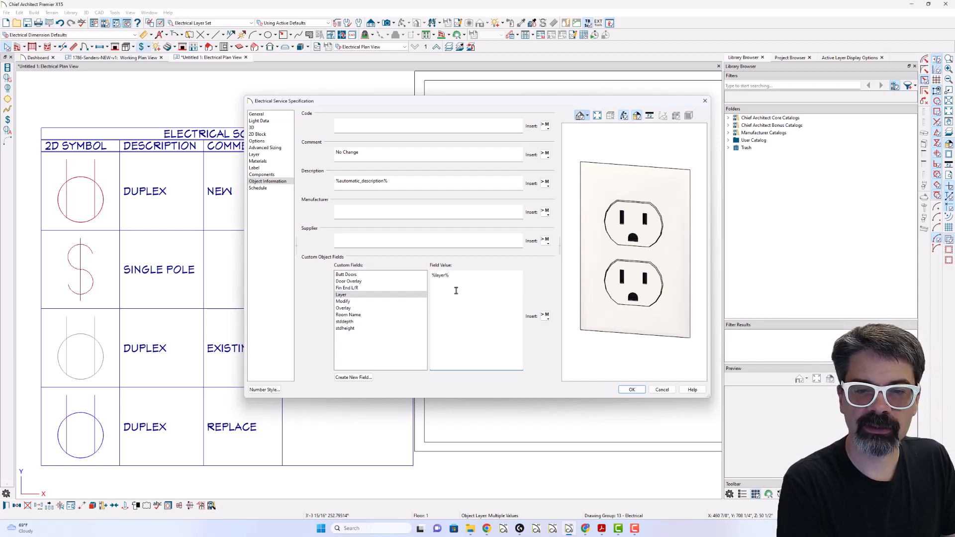
{"action": "key", "text": "Return"}
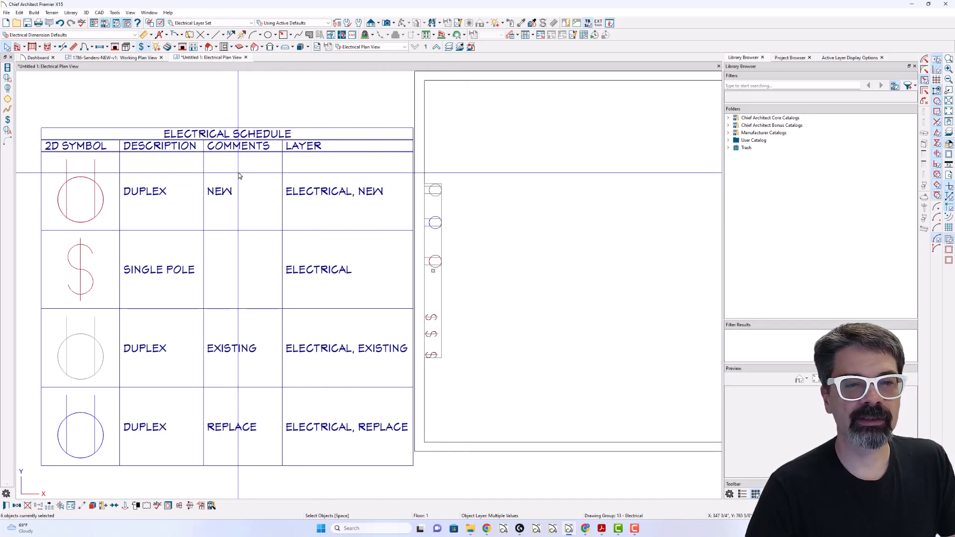
- Clear the object information comment of all the outlets and switches together and deselect them
{"action": "double_click", "coordinate": [254, 134]}
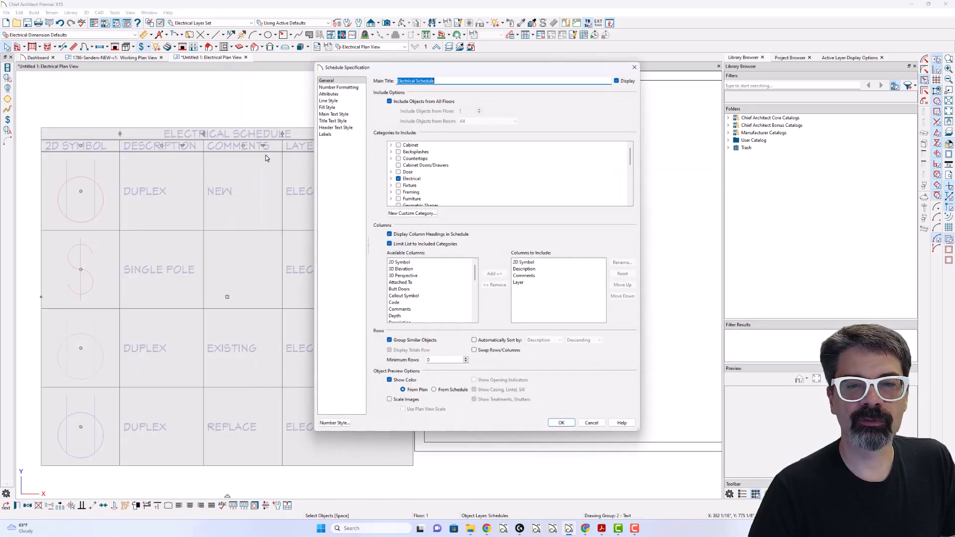
{"action": "key", "text": "Escape"}
{"action": "left_click_drag", "start_coordinate": [468, 165], "coordinate": [436, 374]}
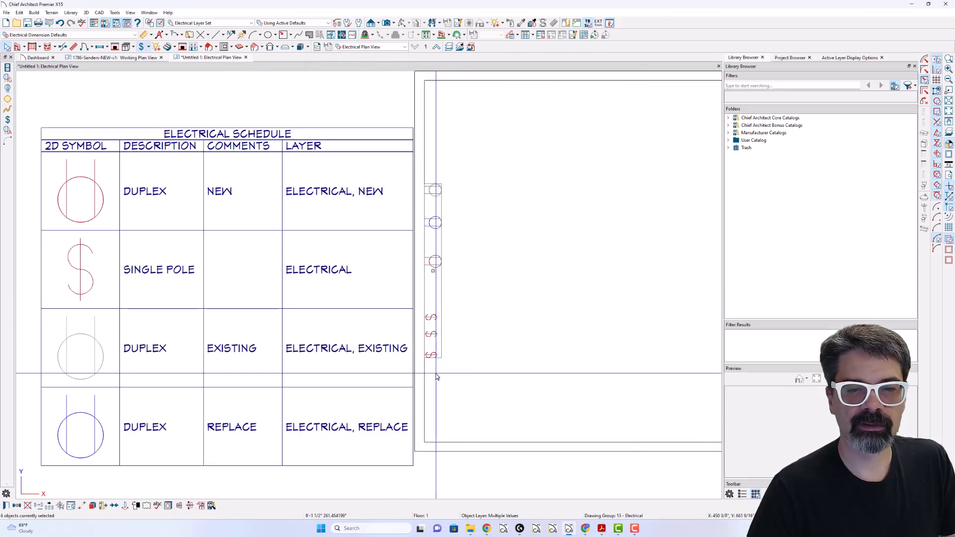
{"action": "key", "text": "ctrl+e"}
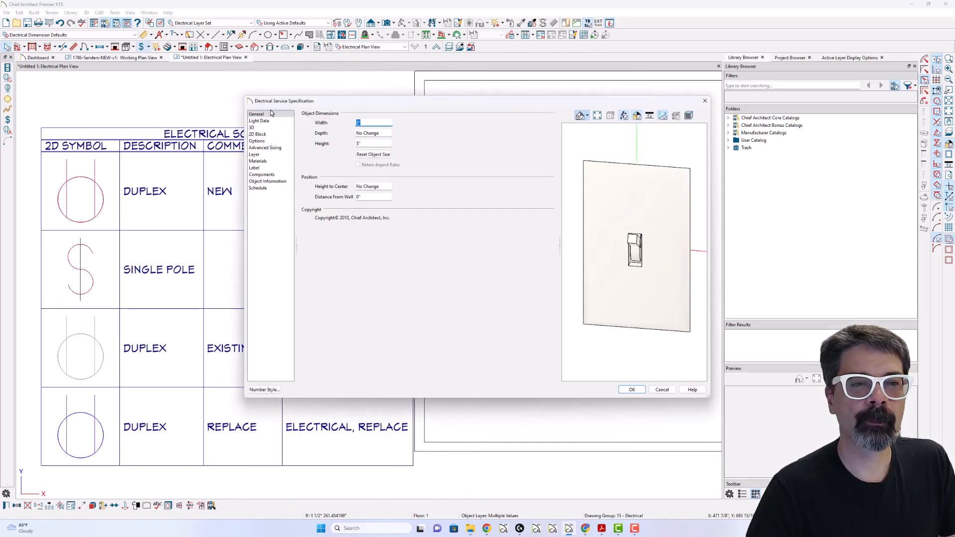
{"action": "left_click", "coordinate": [271, 182]}
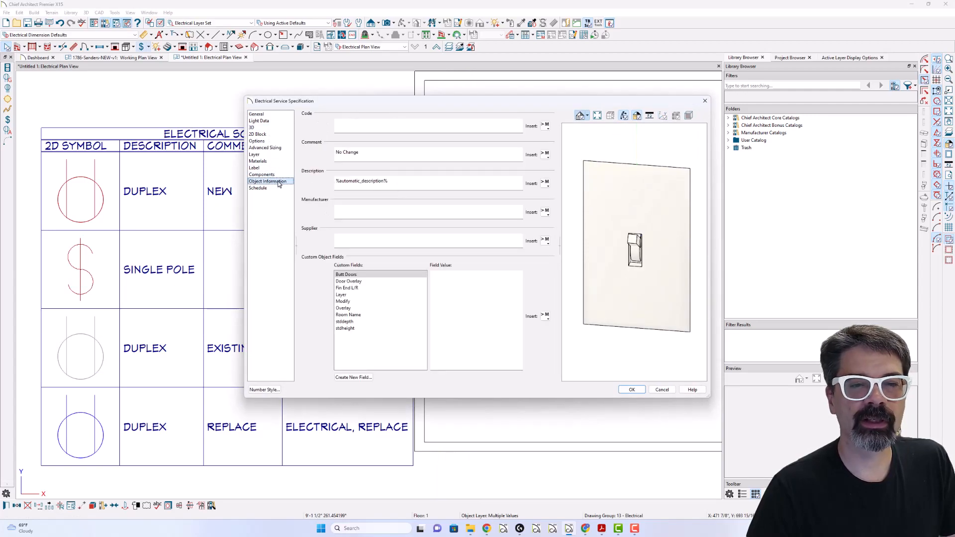
{"action": "key", "text": "Return"}
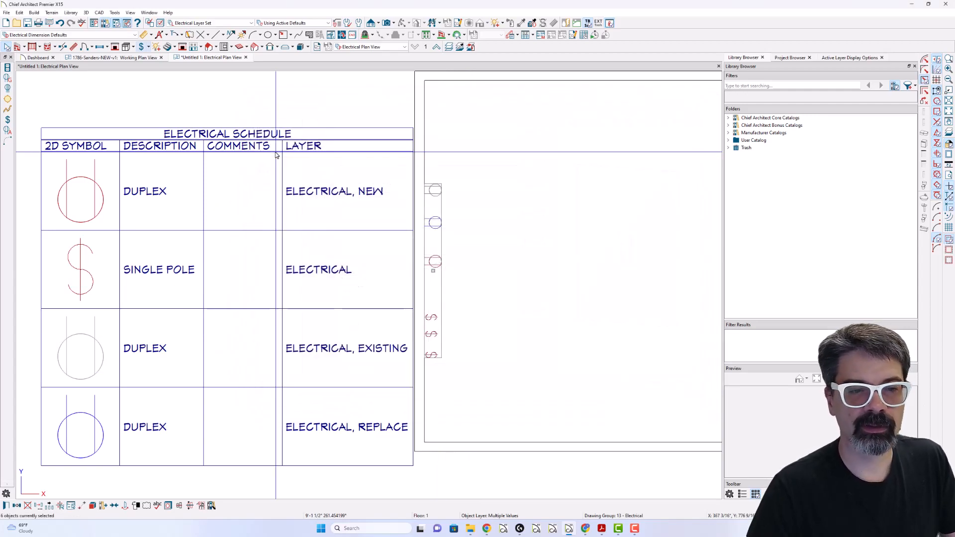
{"action": "key", "text": "Escape"}
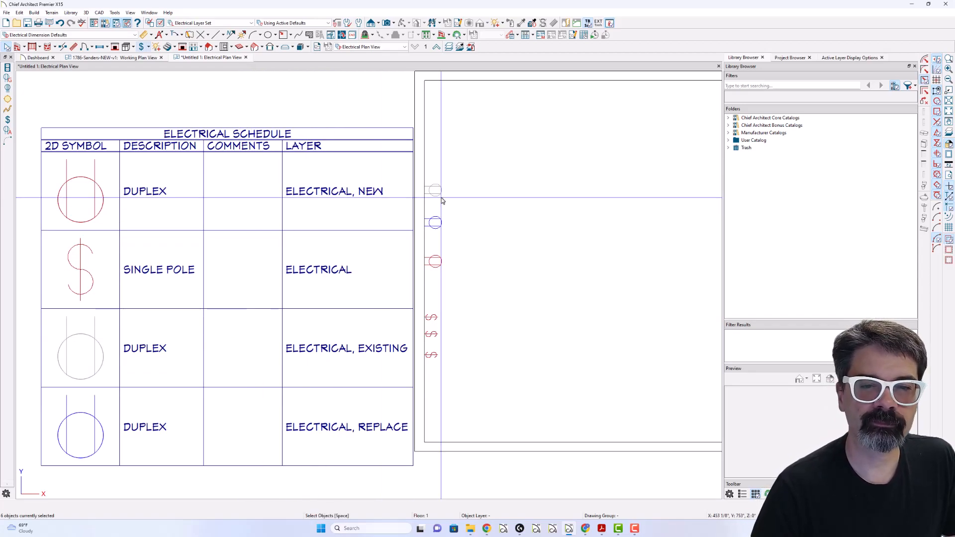
- Assign the uppermost switch on the left wall to the Electrical, Existing layer
{"action": "double_click", "coordinate": [436, 318]}
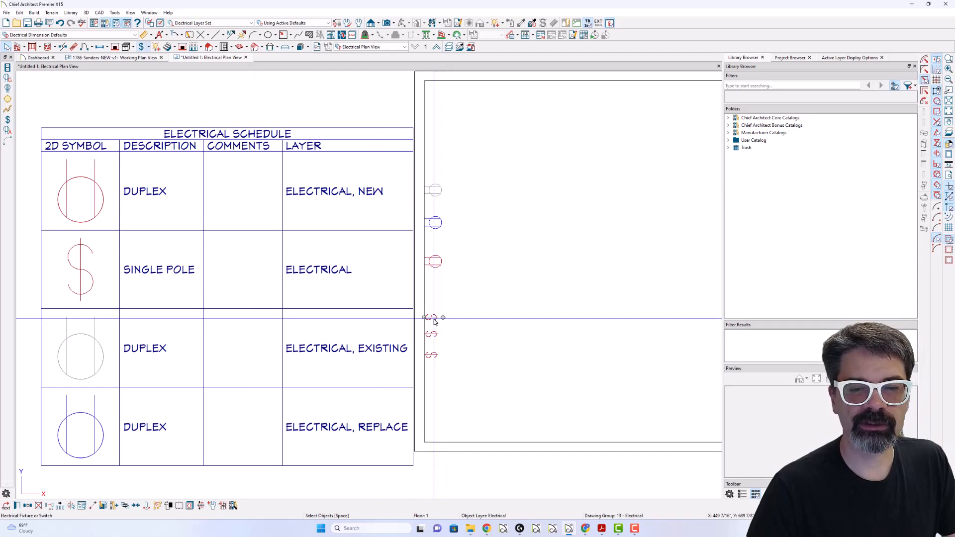
{"action": "left_click", "coordinate": [255, 154]}
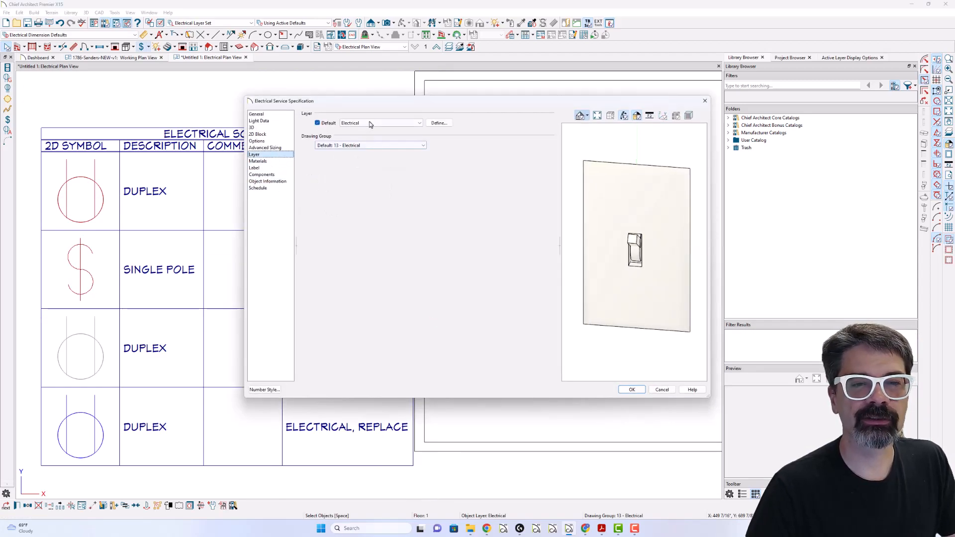
{"action": "left_click", "coordinate": [367, 124]}
{"action": "left_click", "coordinate": [378, 298]}
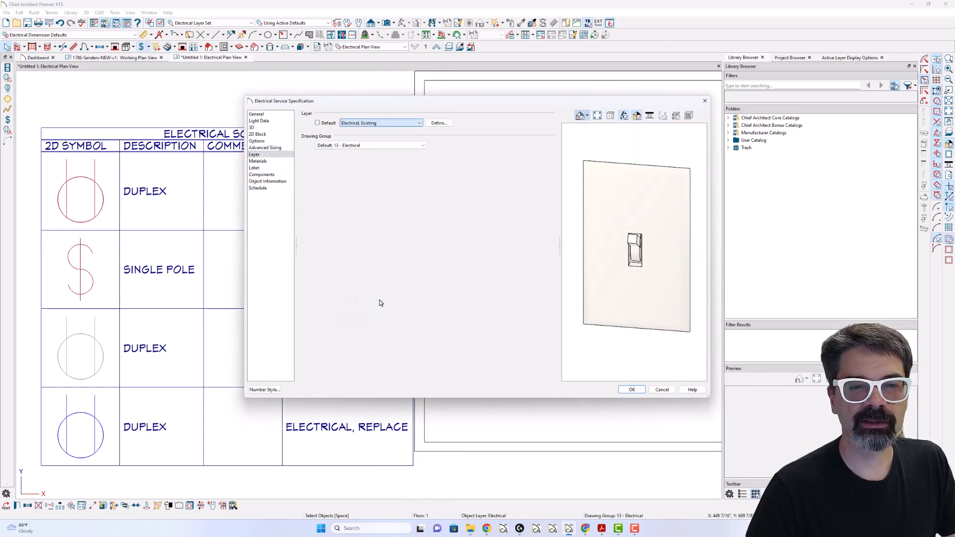
{"action": "key", "text": "Return"}
{"action": "scroll", "coordinate": [324, 209], "scroll_direction": "down", "scroll_amount": 2}
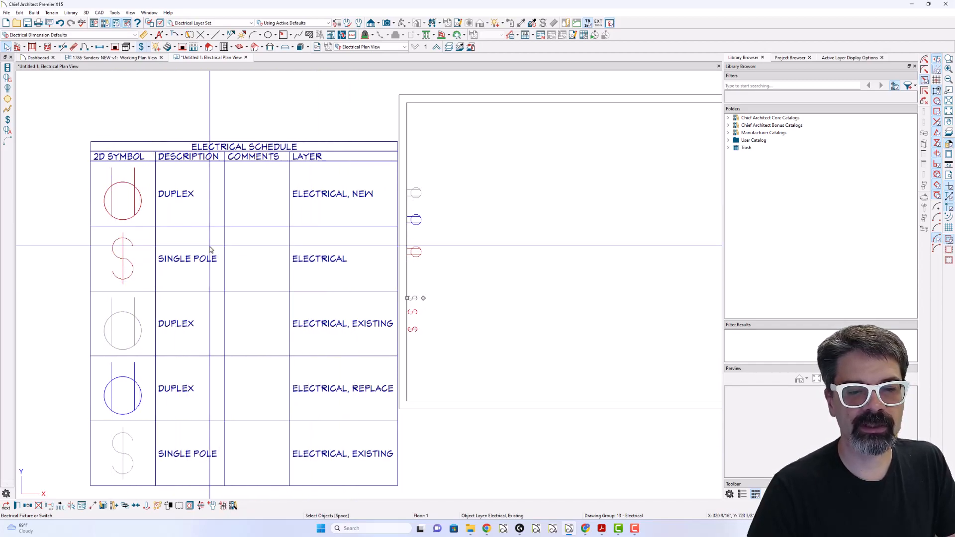
- Move the electrical schedule up and slightly left, further away from the plan's left wall
{"action": "left_click", "coordinate": [413, 330]}
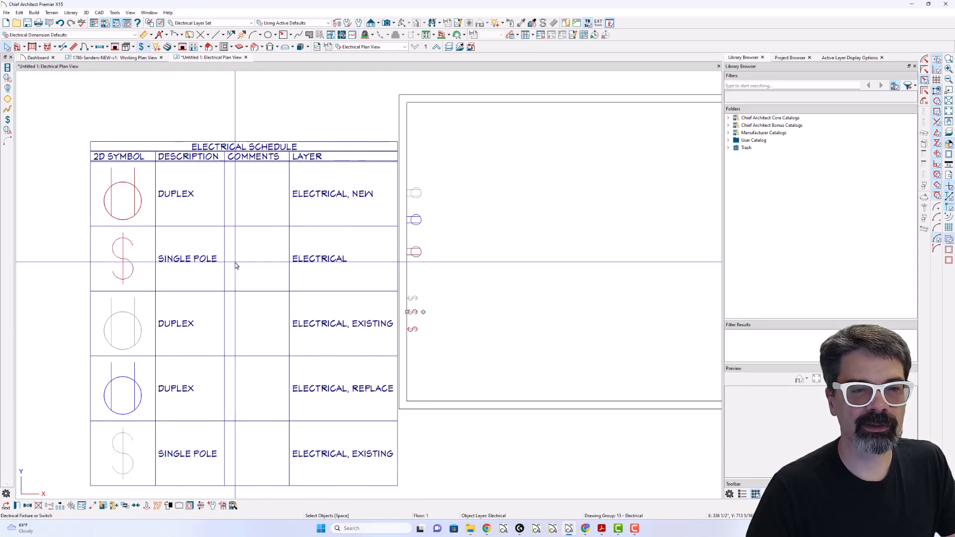
{"action": "left_click", "coordinate": [242, 312]}
{"action": "left_click_drag", "start_coordinate": [243, 313], "coordinate": [215, 265]}
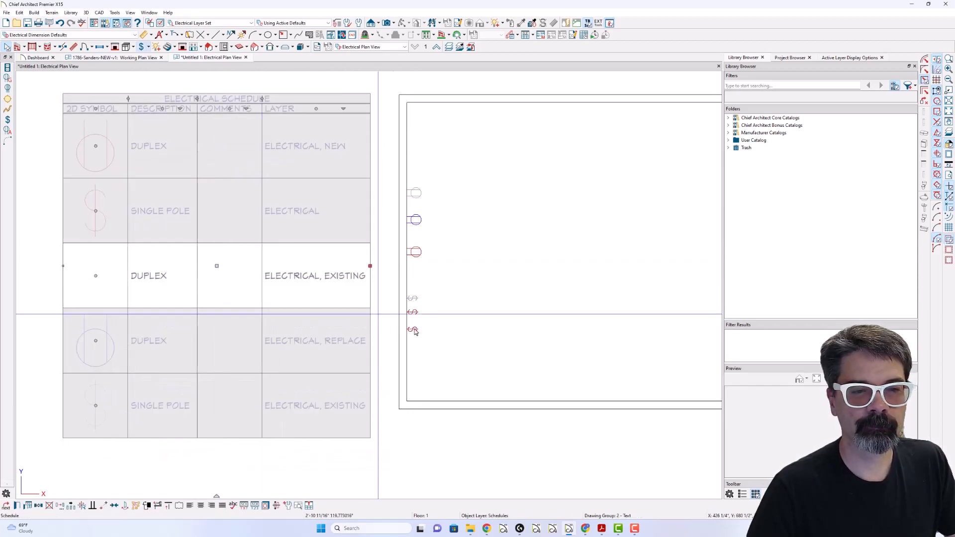
- Assign the middle switch on the left wall to the Electrical, Replace layer
{"action": "left_click", "coordinate": [416, 312]}
{"action": "double_click", "coordinate": [416, 313]}
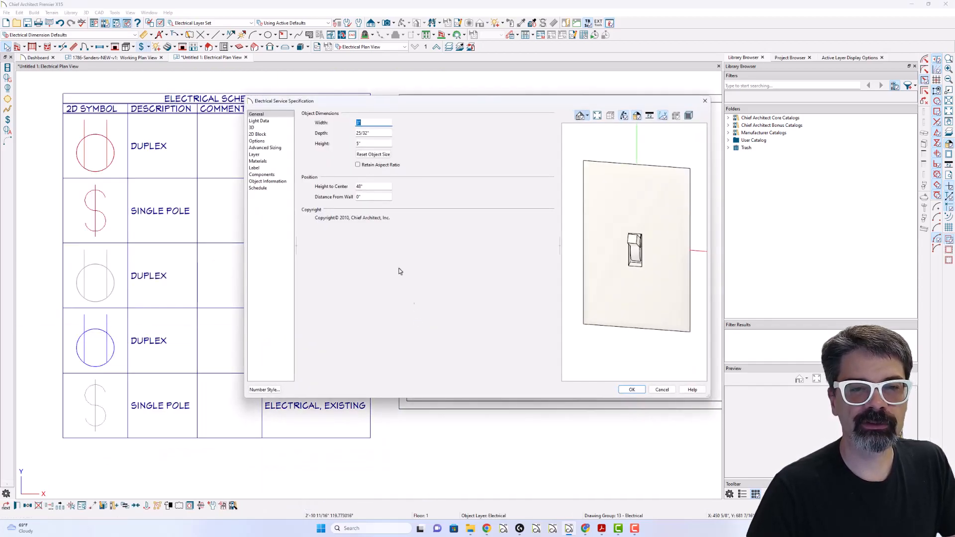
{"action": "left_click", "coordinate": [278, 155]}
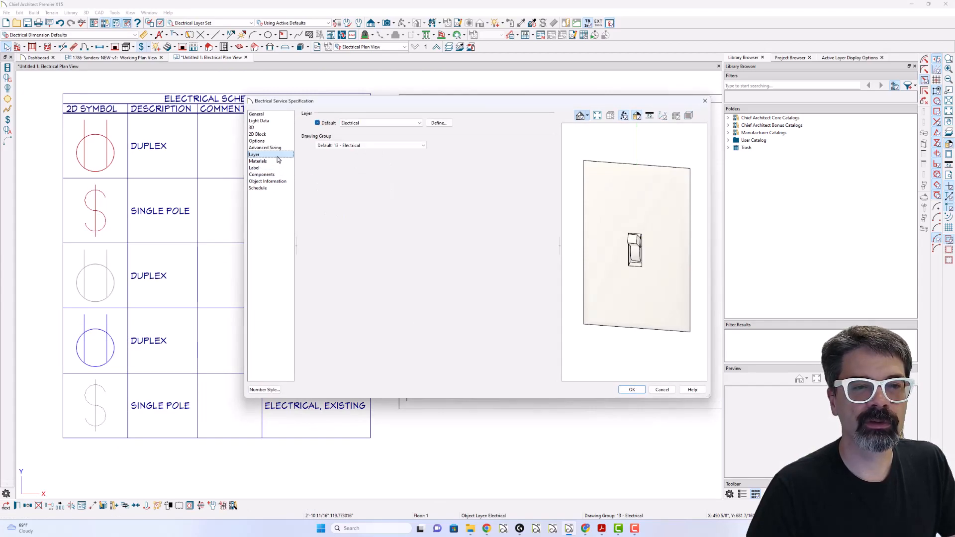
{"action": "left_click", "coordinate": [366, 124]}
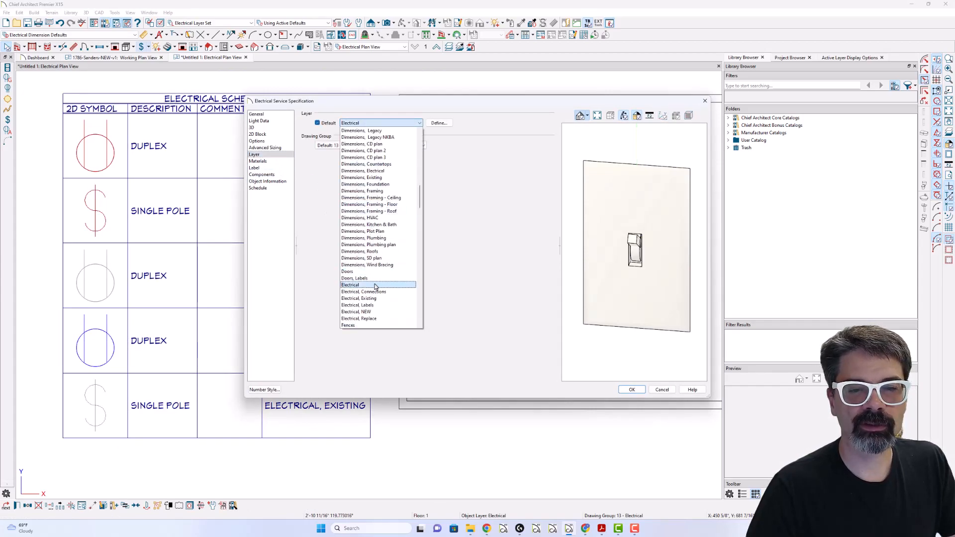
{"action": "left_click", "coordinate": [376, 319]}
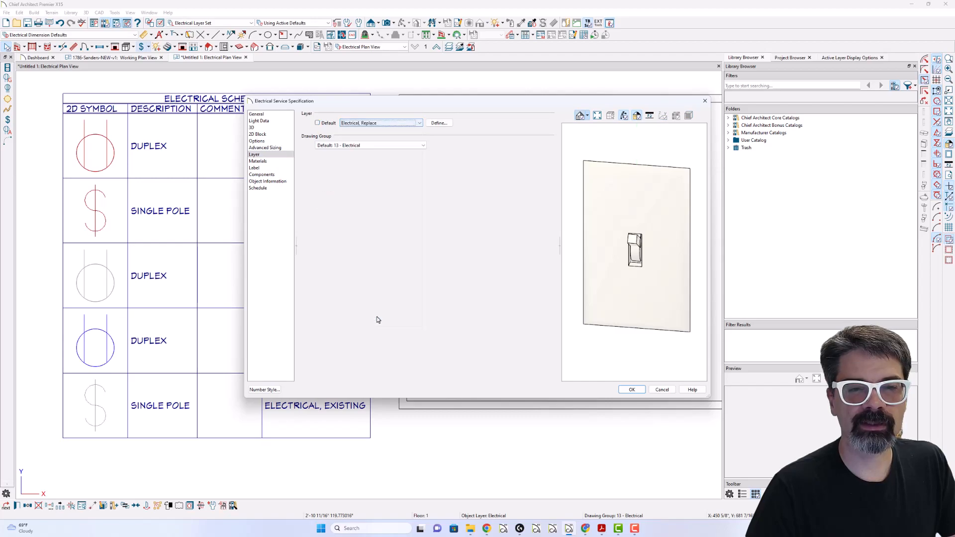
{"action": "key", "text": "Return"}
- Assign the lowest switch on the left wall to the Electrical, NEW layer
{"action": "double_click", "coordinate": [419, 329]}
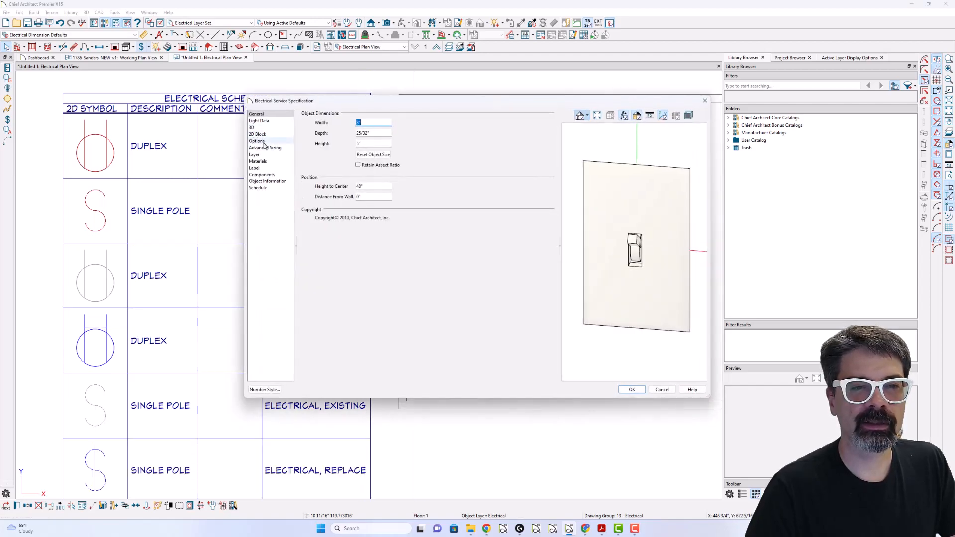
{"action": "left_click", "coordinate": [266, 155]}
{"action": "left_click", "coordinate": [378, 122]}
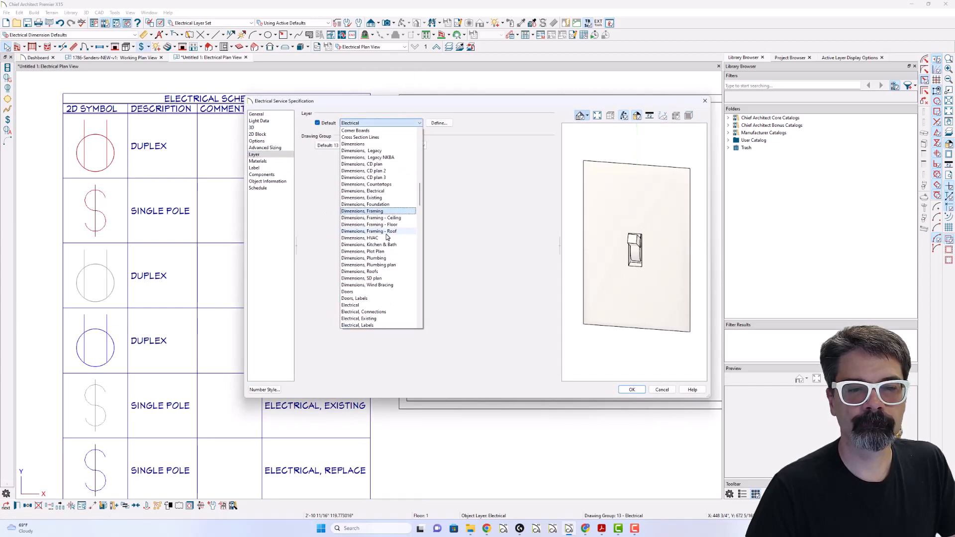
{"action": "left_click", "coordinate": [378, 311]}
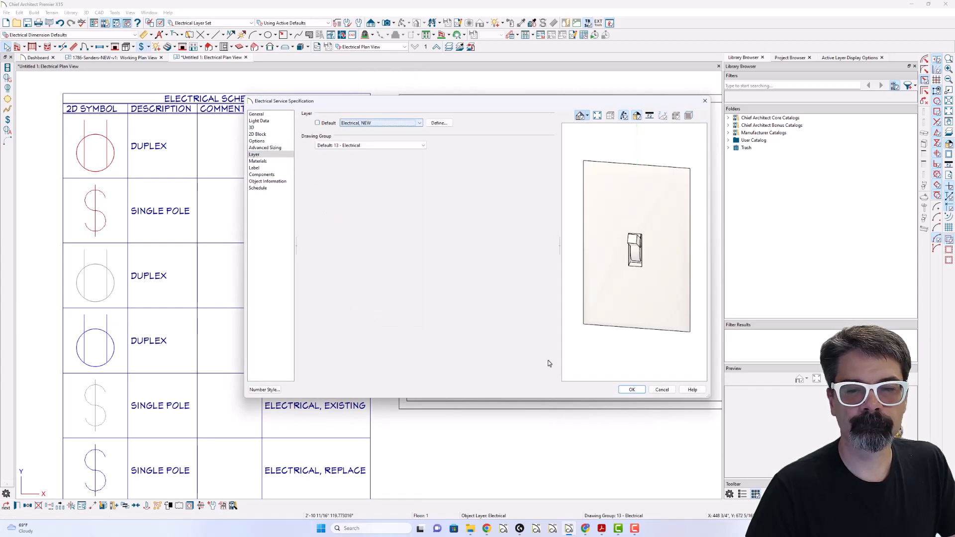
{"action": "left_click", "coordinate": [632, 390]}
- Set the uppermost outlet on the left wall, on the existing layer, as the default for 110V outlets
{"action": "scroll", "coordinate": [346, 209], "scroll_direction": "down", "scroll_amount": 1}
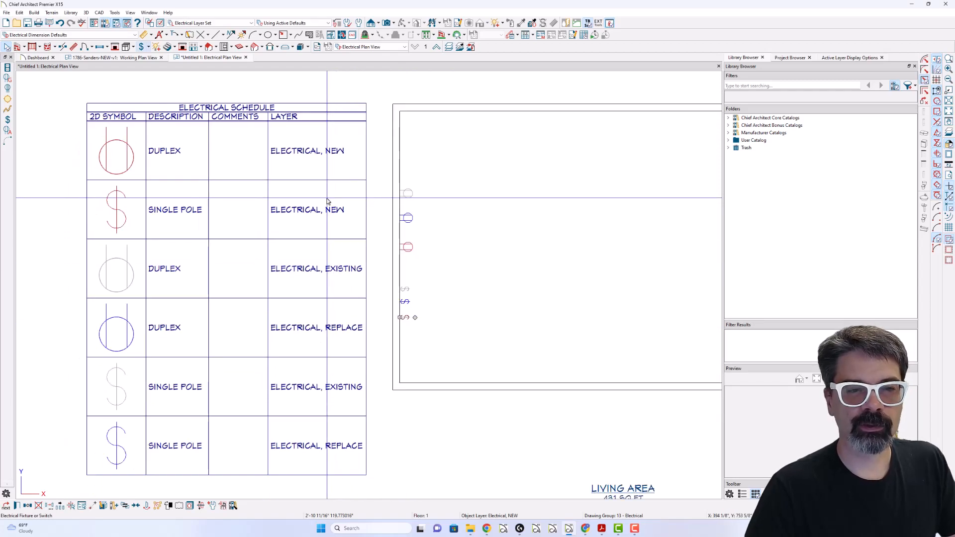
{"action": "left_click", "coordinate": [412, 197]}
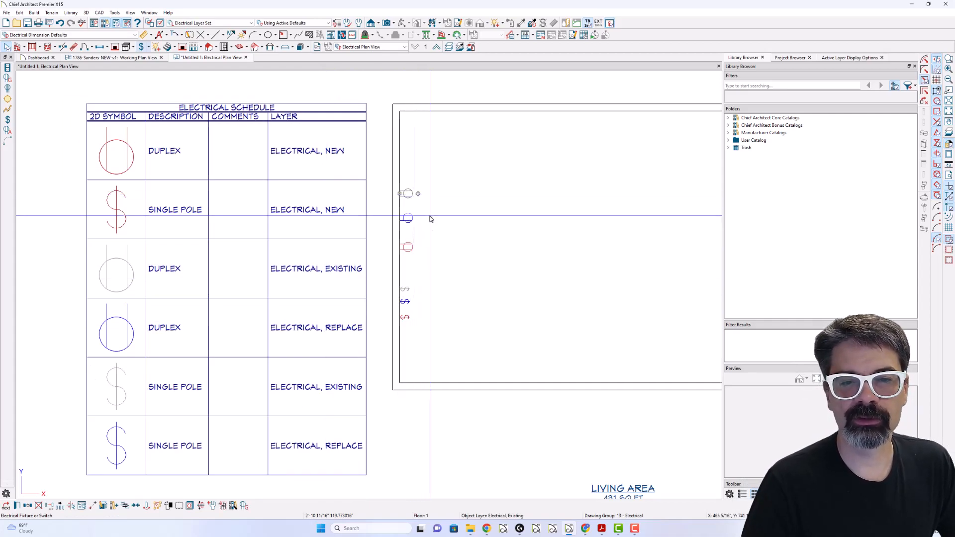
{"action": "left_click", "coordinate": [148, 48]}
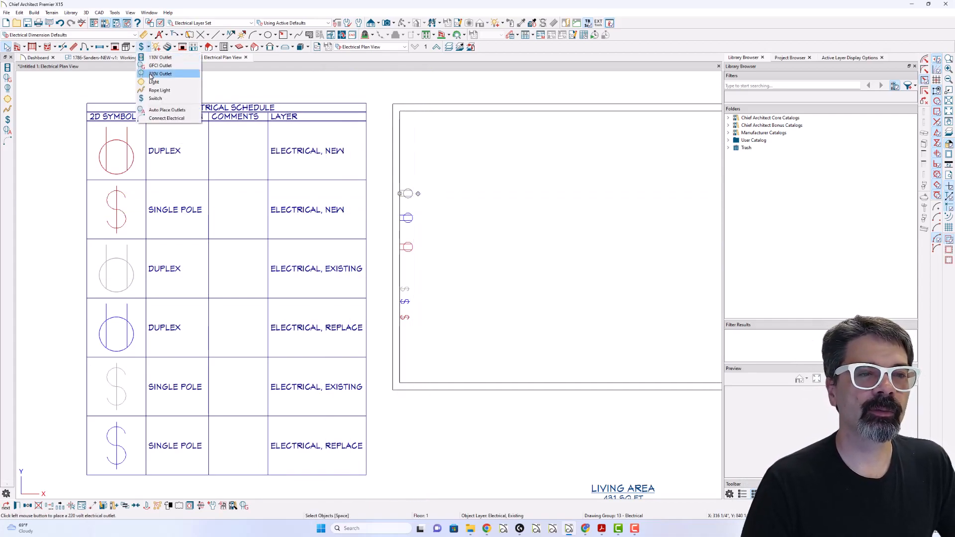
{"action": "left_click", "coordinate": [148, 49]}
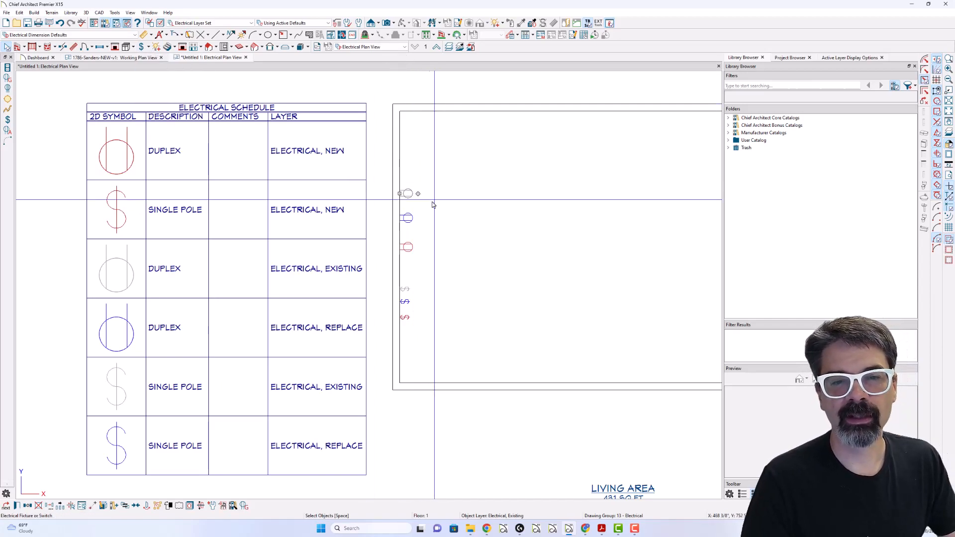
{"action": "left_click", "coordinate": [212, 506]}
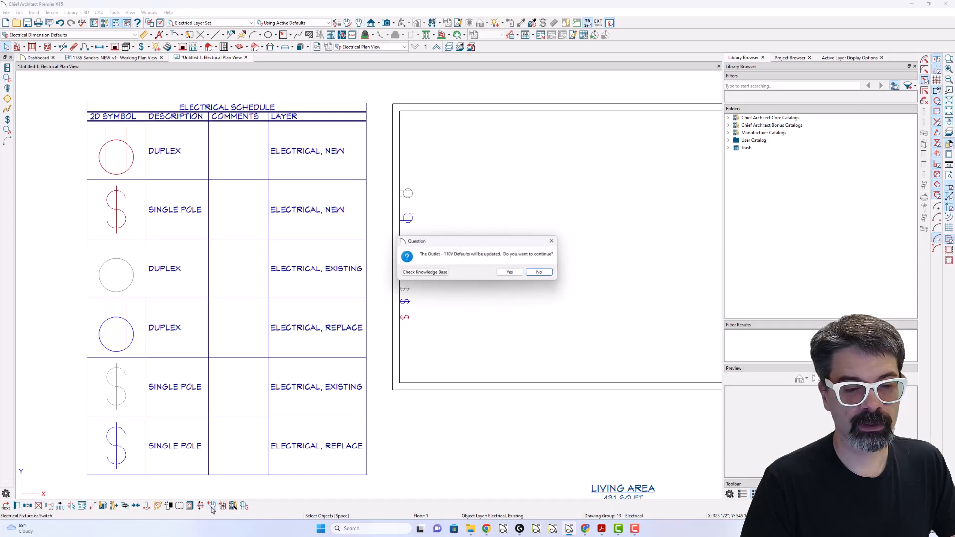
{"action": "left_click", "coordinate": [511, 273]}
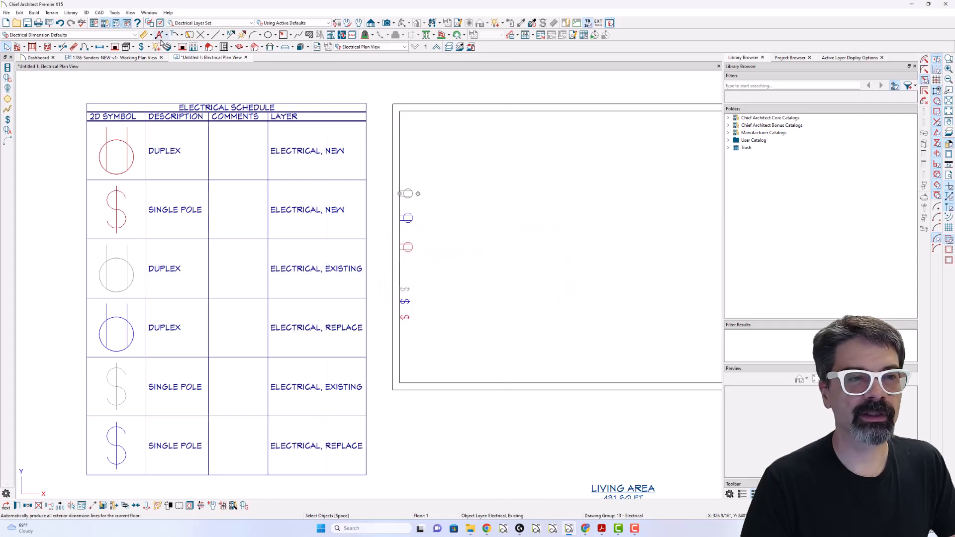
- Place three 110V outlets in a row along the inside of the plan's upper wall
{"action": "left_click", "coordinate": [147, 47]}
{"action": "left_click", "coordinate": [159, 60]}
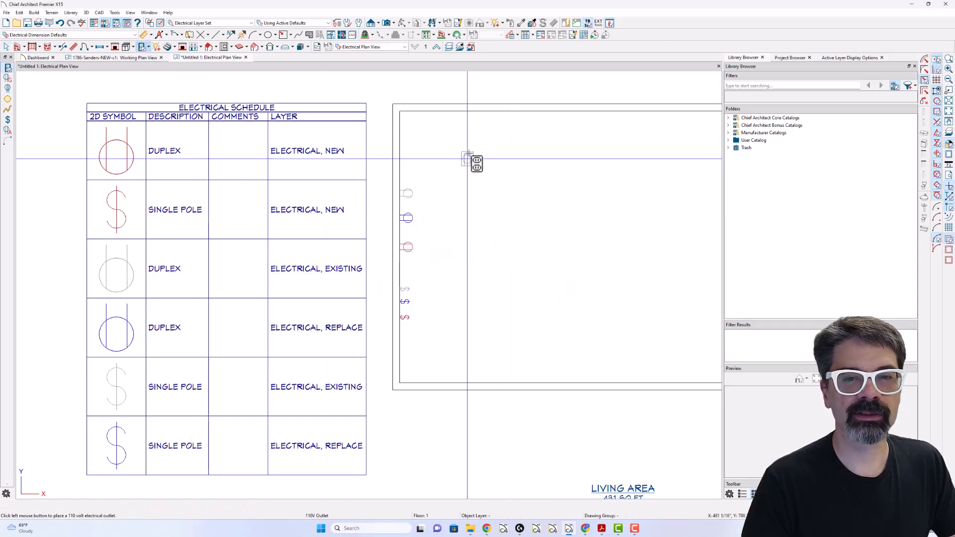
{"action": "left_click", "coordinate": [468, 118]}
{"action": "left_click", "coordinate": [500, 118]}
{"action": "left_click", "coordinate": [530, 118]}
{"action": "key", "text": "space"}
- Make the replacement outlet on the left wall the 110V outlet default and place three more outlets further right on the upper wall
{"action": "left_click", "coordinate": [409, 218]}
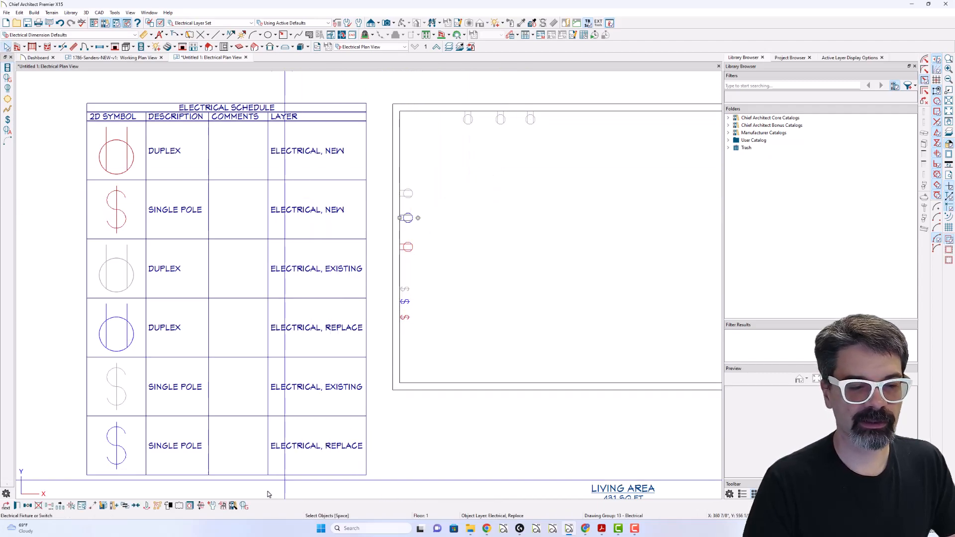
{"action": "left_click", "coordinate": [212, 506]}
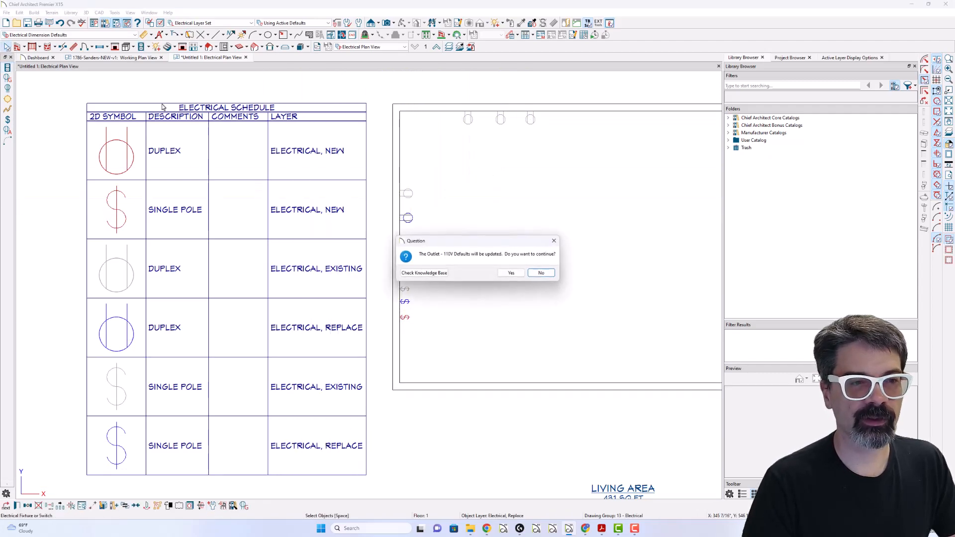
{"action": "left_click", "coordinate": [511, 272]}
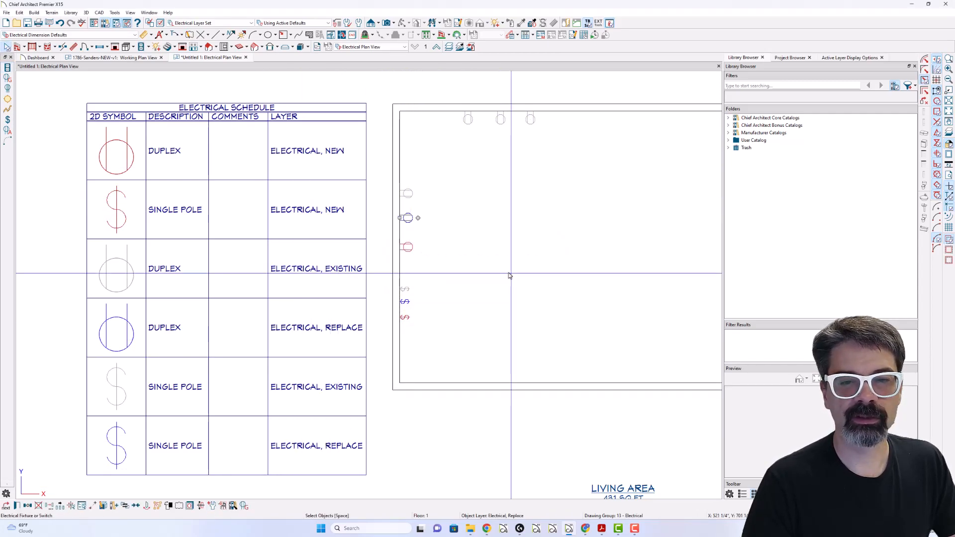
{"action": "left_click", "coordinate": [7, 69]}
{"action": "left_click", "coordinate": [572, 118]}
{"action": "left_click", "coordinate": [594, 119]}
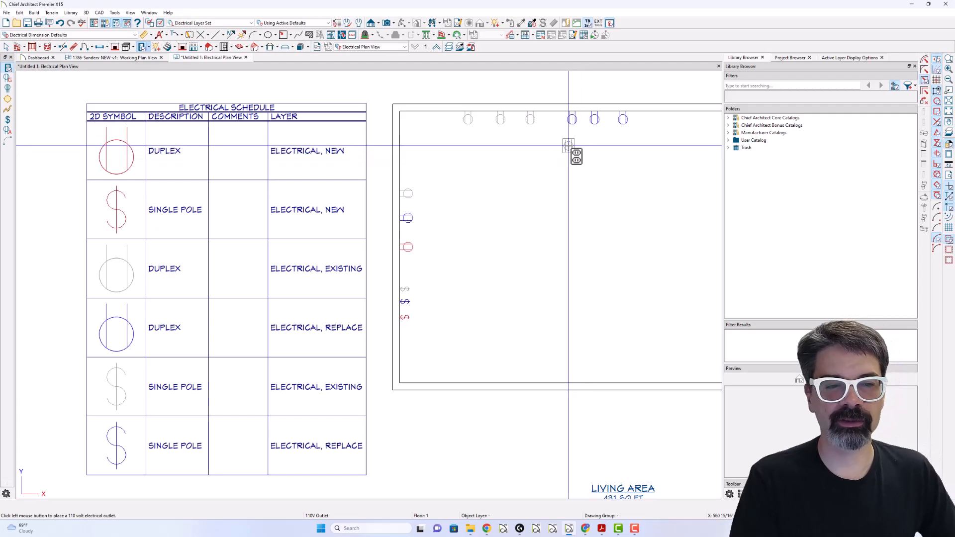
{"action": "key", "text": "space"}
- Make the new-layer outlet on the left wall the 110V default, and place one outlet on the upper wall and two on the left wall
{"action": "left_click", "coordinate": [409, 247]}
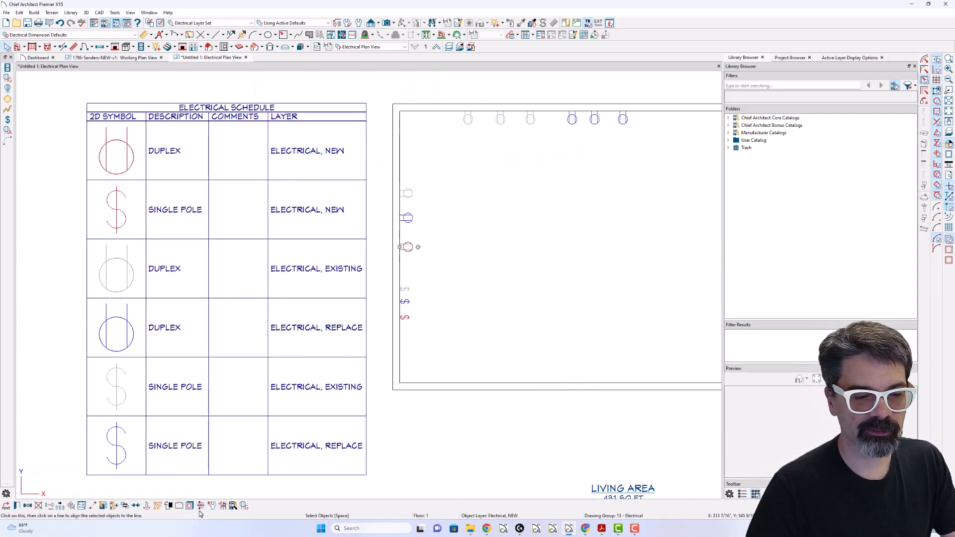
{"action": "left_click", "coordinate": [212, 506]}
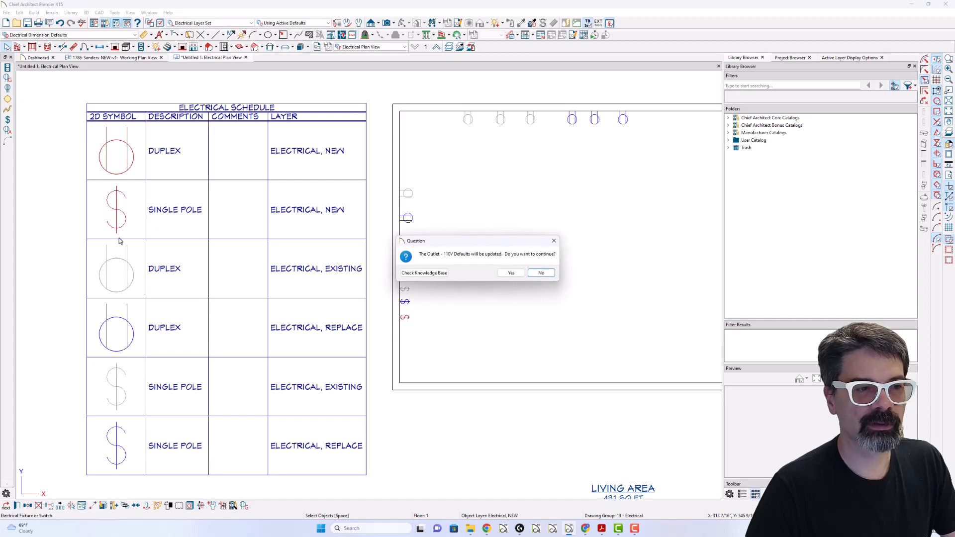
{"action": "left_click", "coordinate": [510, 272]}
{"action": "left_click", "coordinate": [7, 68]}
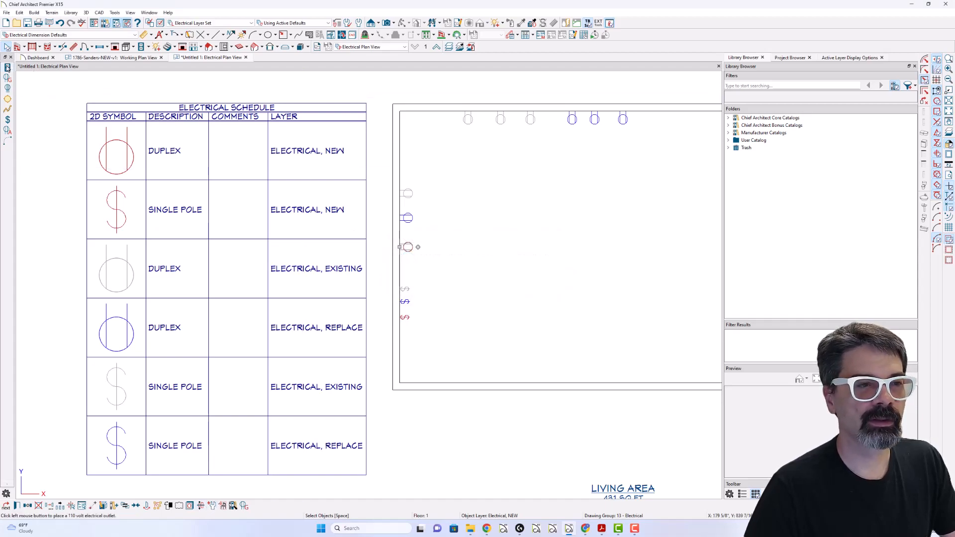
{"action": "left_click", "coordinate": [434, 122]}
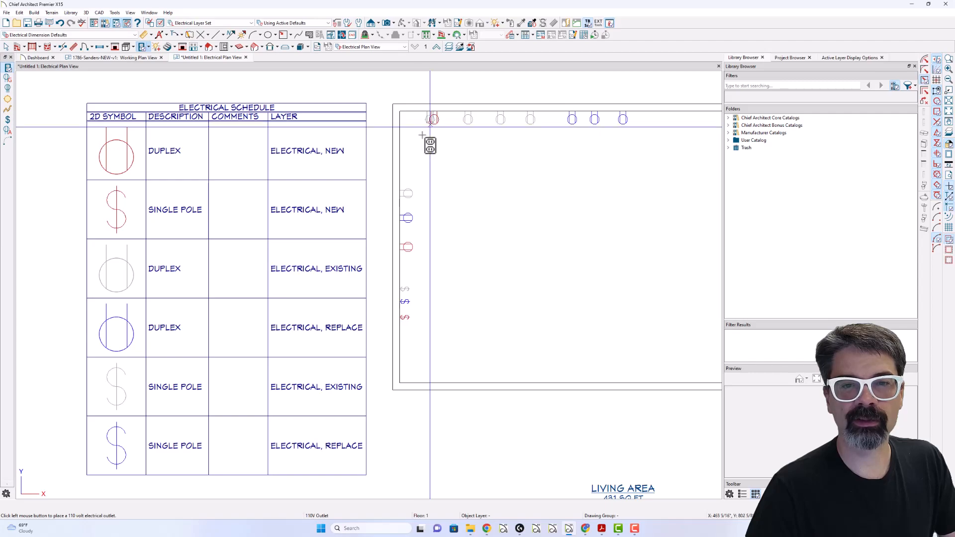
{"action": "left_click", "coordinate": [407, 158]}
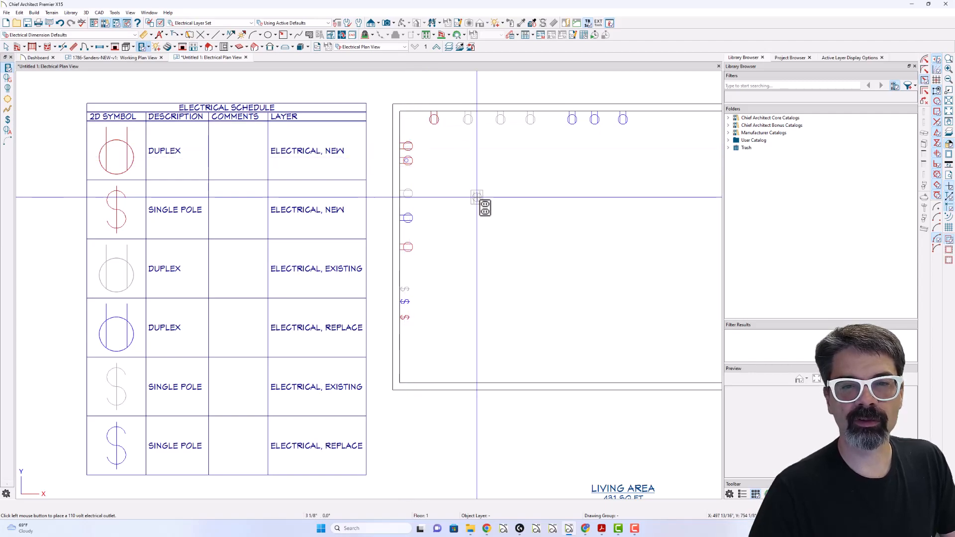
{"action": "key", "text": "Escape"}
- Add a new-layer outlet from the left wall to the library and name it Duplex, NEW
{"action": "left_click", "coordinate": [407, 160]}
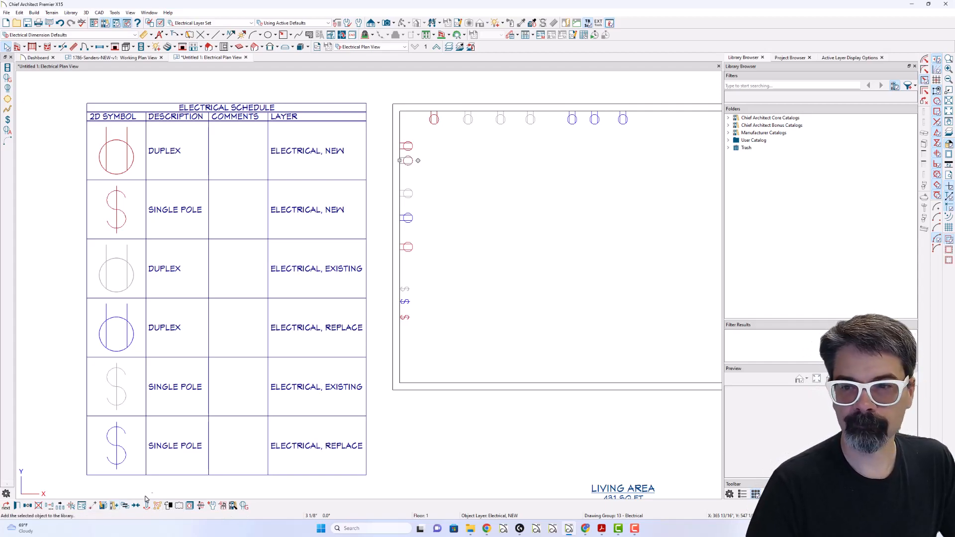
{"action": "left_click", "coordinate": [147, 504]}
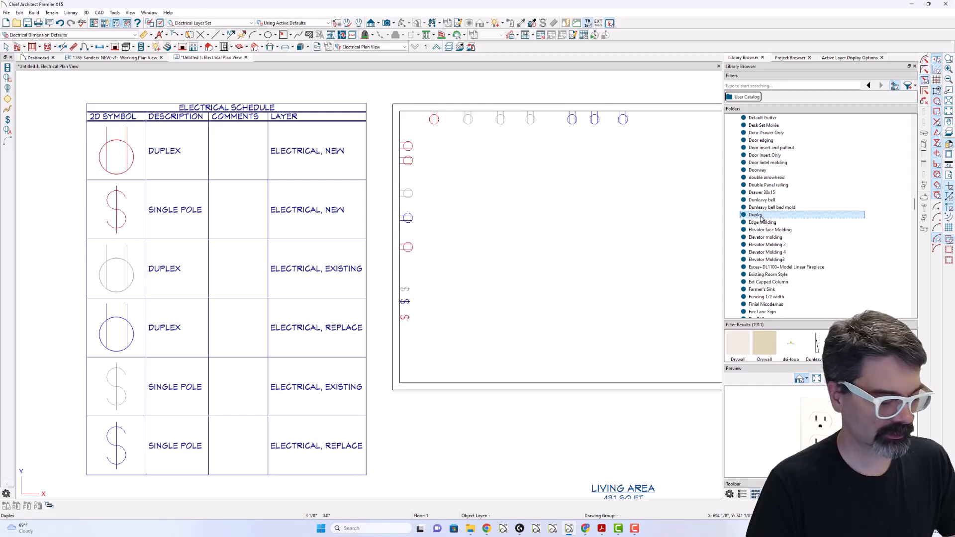
{"action": "left_click", "coordinate": [761, 216]}
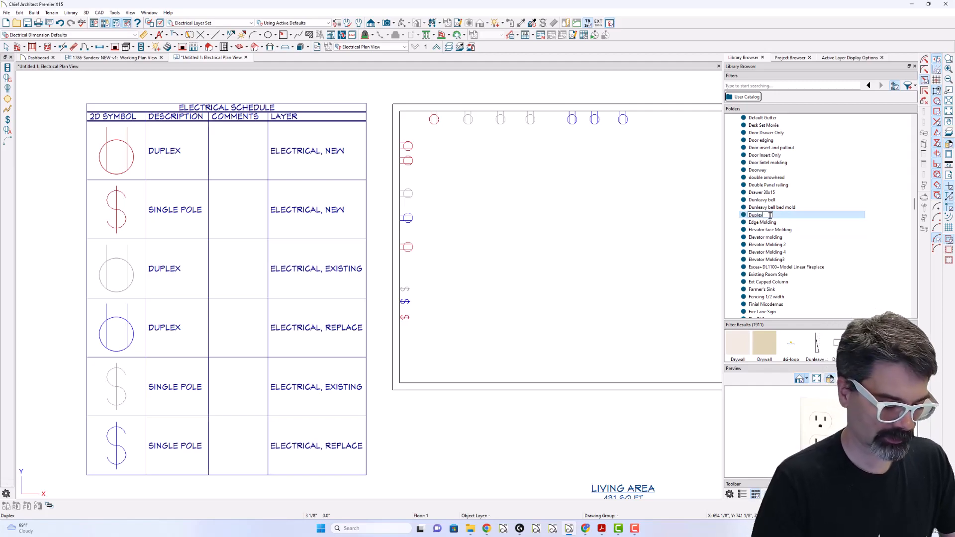
{"action": "key", "text": "Return"}
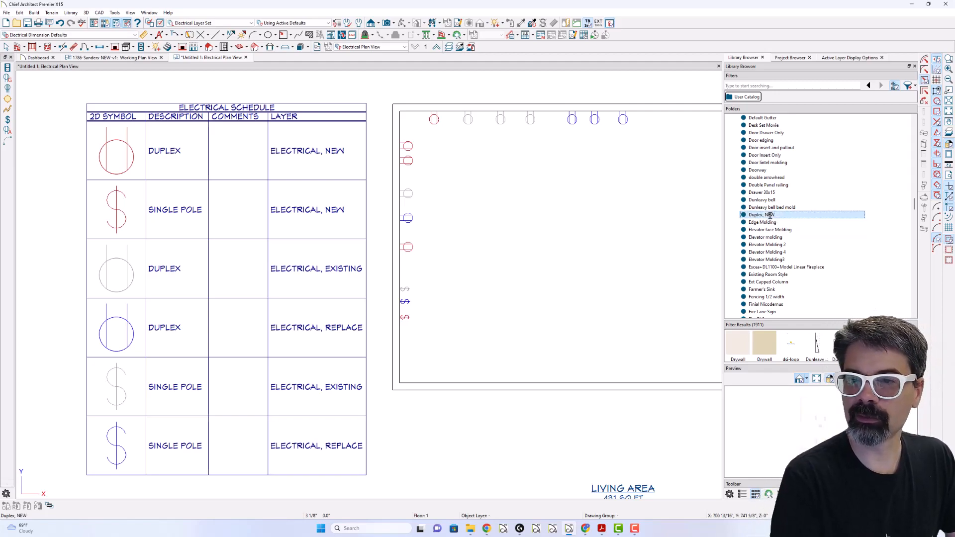
- Add the replacement outlet on the left wall to the library and name it Duplex, Replace
{"action": "left_click", "coordinate": [407, 217]}
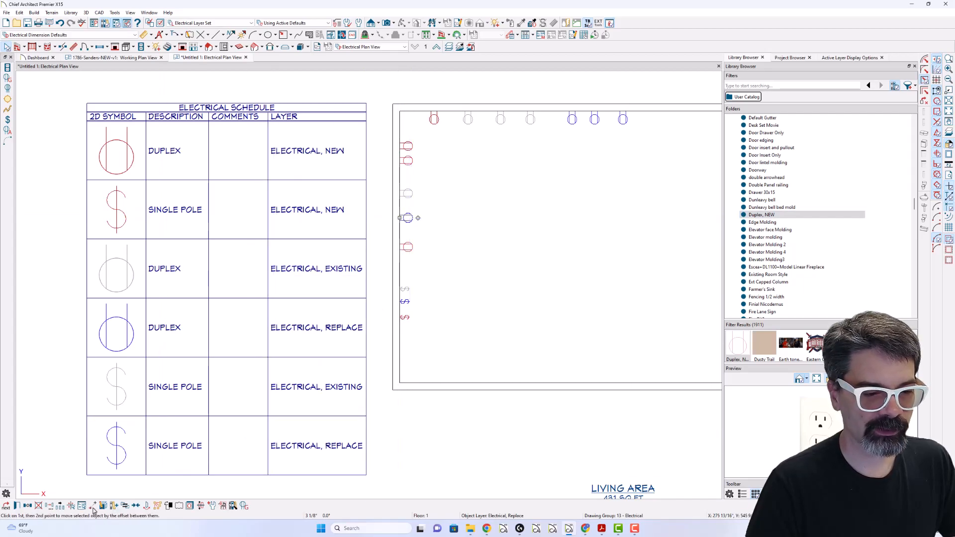
{"action": "left_click", "coordinate": [114, 506]}
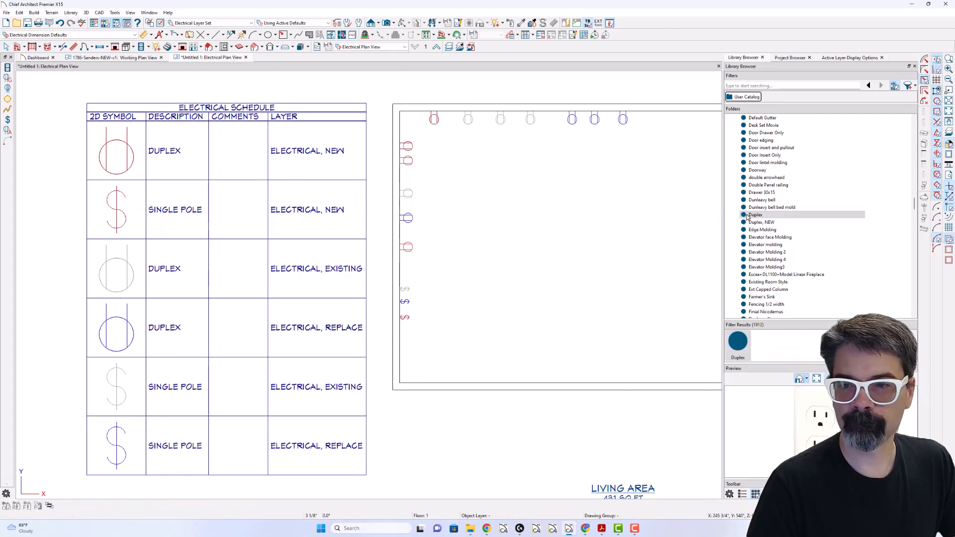
{"action": "left_click", "coordinate": [759, 217]}
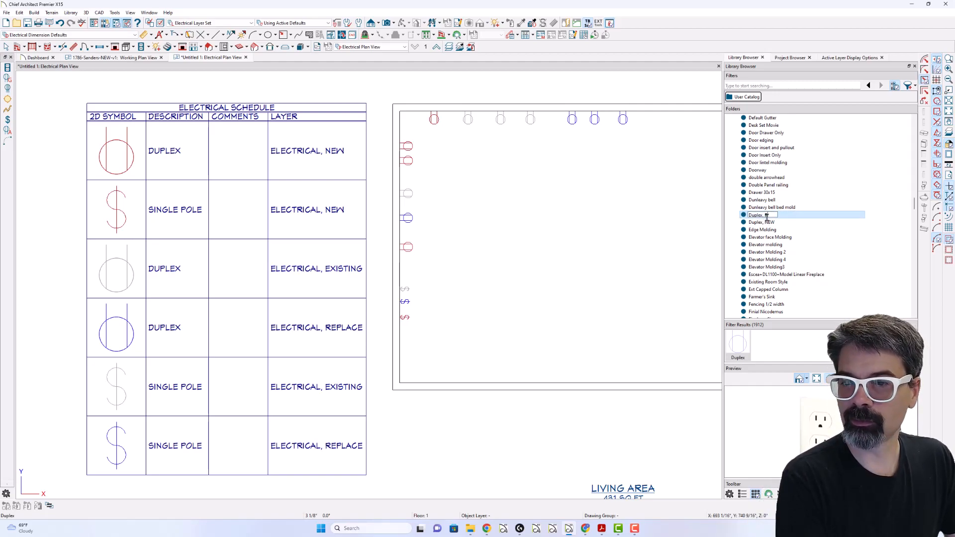
{"action": "key", "text": "Return"}
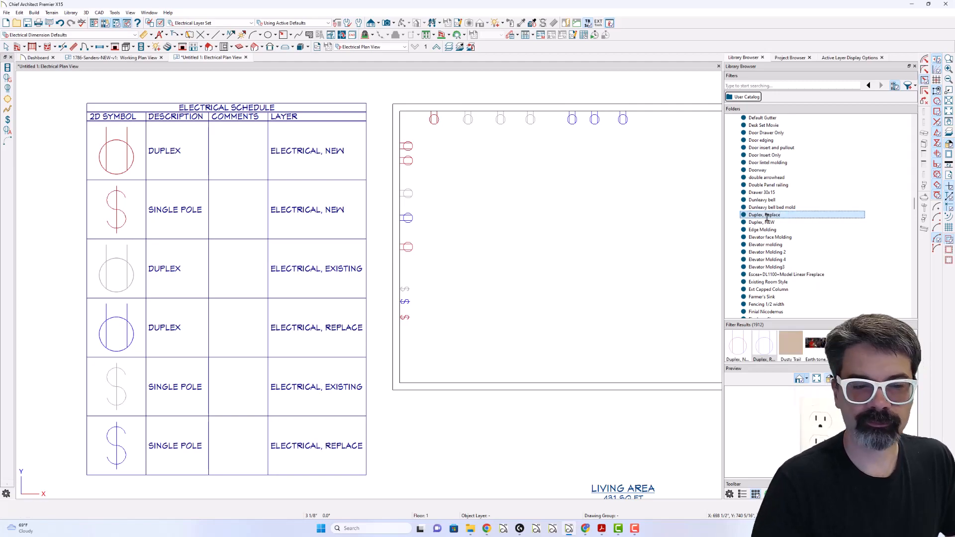
- Add the existing-layer outlet on the left wall to the library and name it Duplex, Existing
{"action": "left_click", "coordinate": [407, 193]}
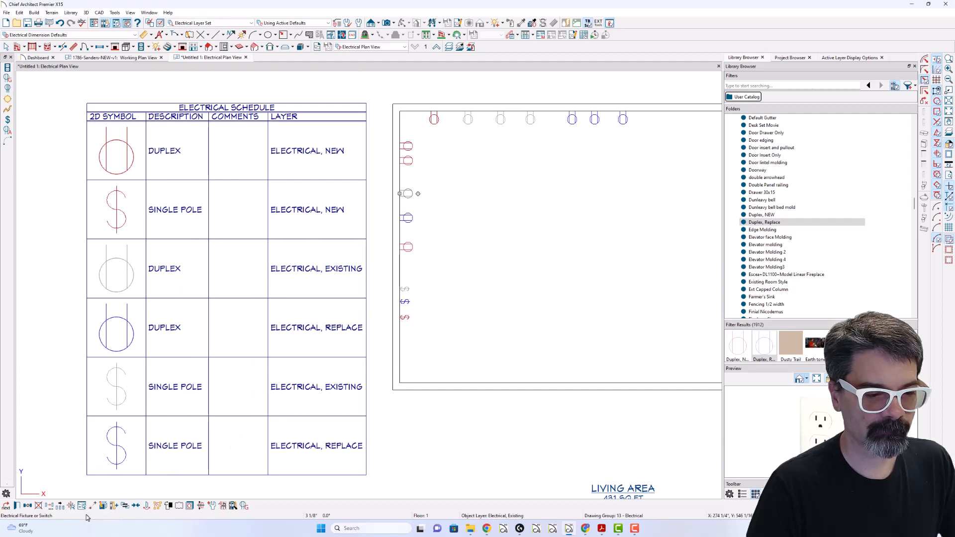
{"action": "left_click", "coordinate": [114, 507]}
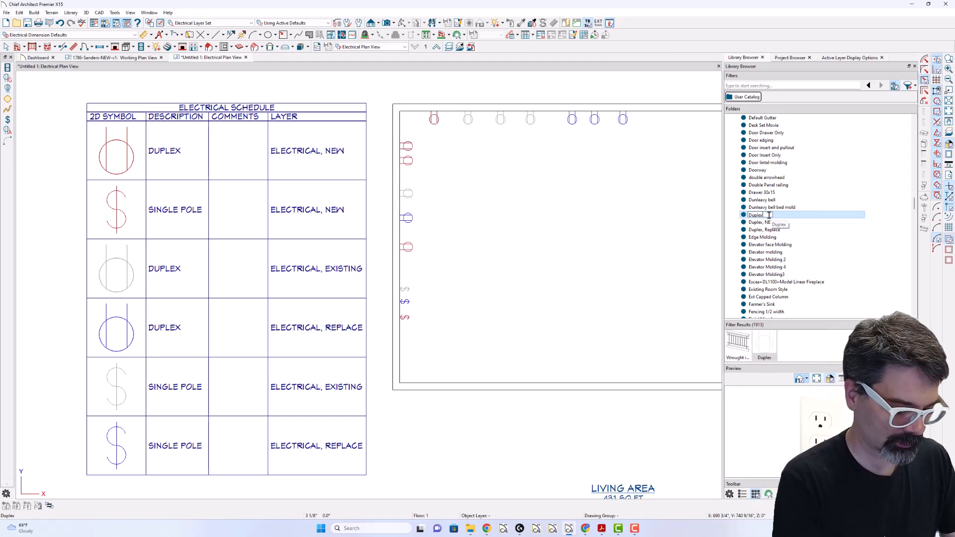
{"action": "type", "text": ", Existing"}
{"action": "key", "text": "Return"}
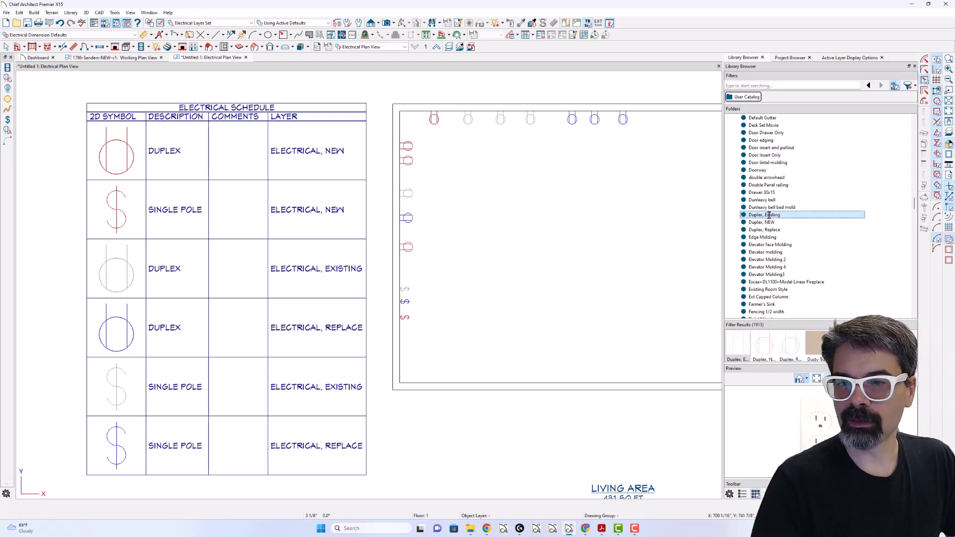
- Delete all the 110V outlets from the plan's left and upper walls together, keeping the switches
{"action": "left_click", "coordinate": [768, 215]}
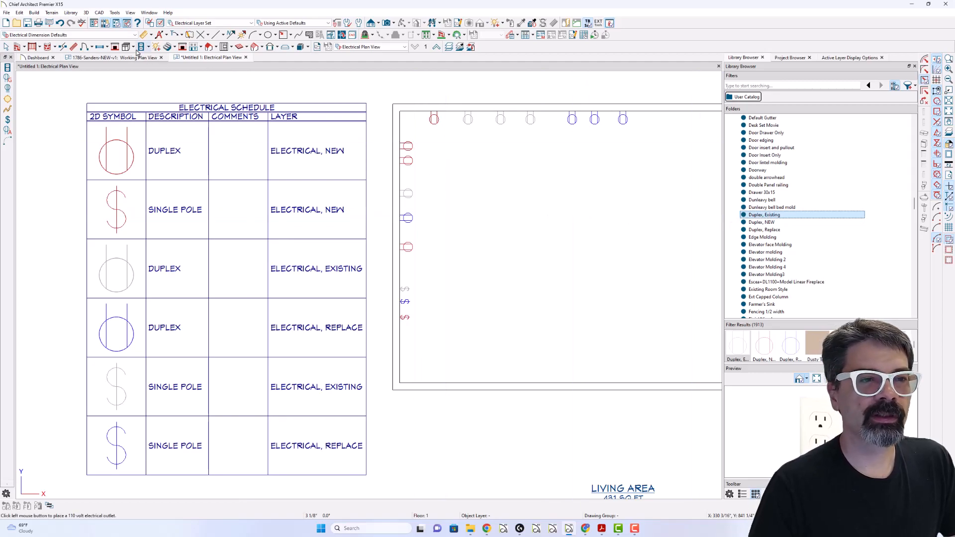
{"action": "key", "text": "Escape"}
{"action": "left_click_drag", "start_coordinate": [361, 82], "coordinate": [701, 342]}
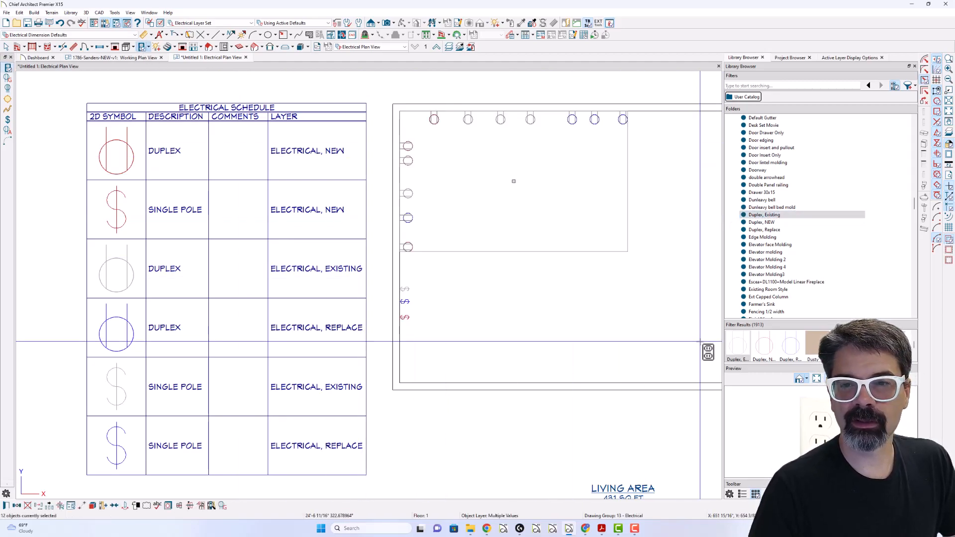
{"action": "key", "text": "Delete"}
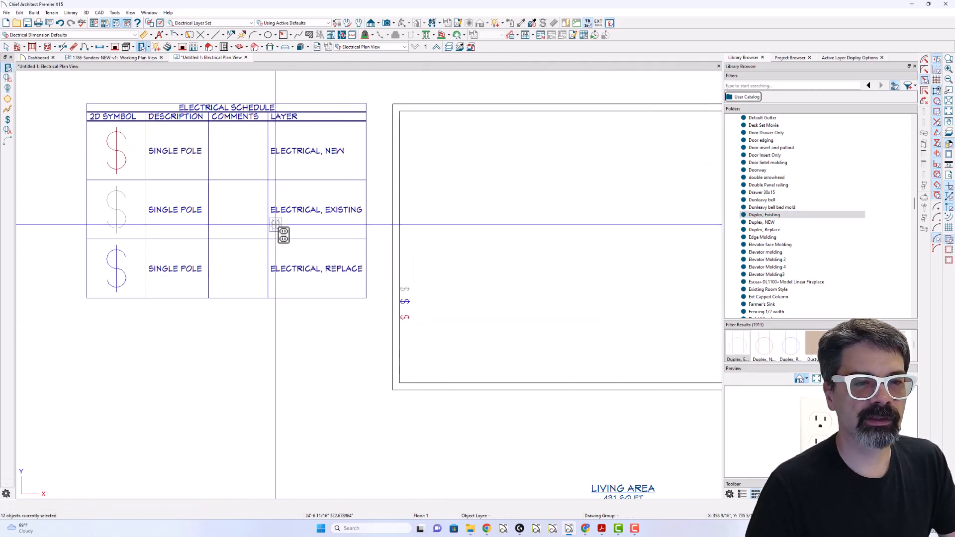
- Place four Duplex, Existing outlets from the library, two on the left wall and two on the upper wall
{"action": "left_click", "coordinate": [768, 214]}
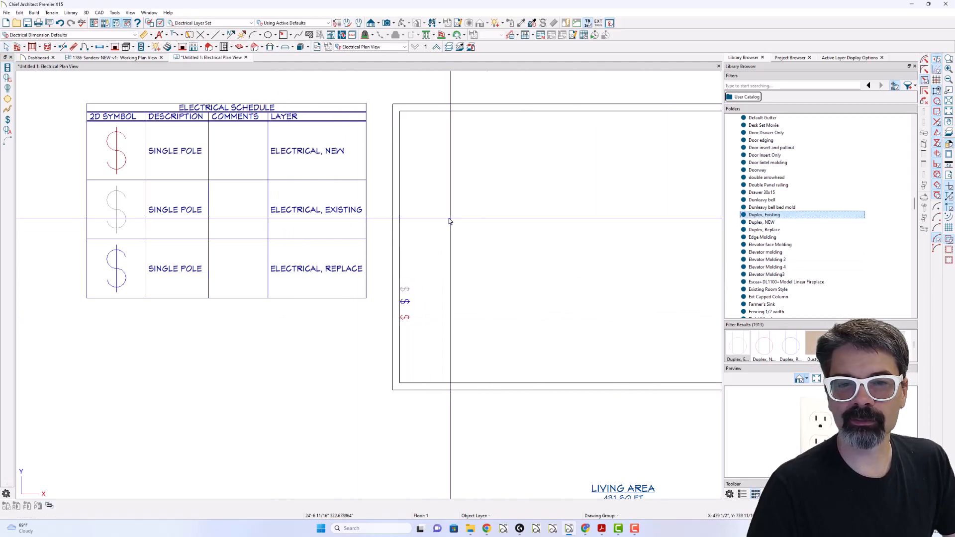
{"action": "left_click", "coordinate": [406, 216]}
{"action": "left_click", "coordinate": [404, 176]}
{"action": "left_click", "coordinate": [516, 119]}
{"action": "left_click", "coordinate": [612, 118]}
- Place one Duplex, Replace outlet from the library on the upper wall and two Duplex, NEW outlets on the lower wall
{"action": "left_click", "coordinate": [772, 230]}
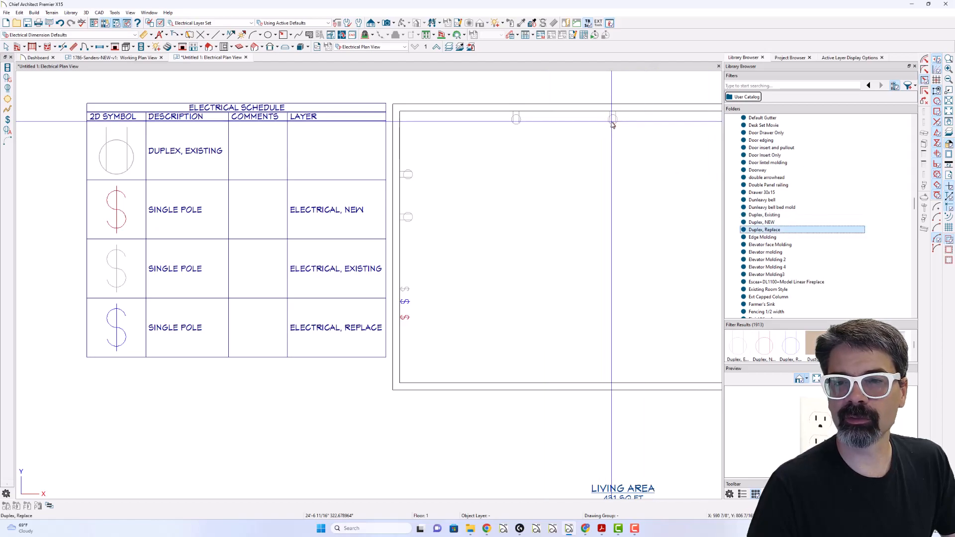
{"action": "left_click", "coordinate": [654, 118]}
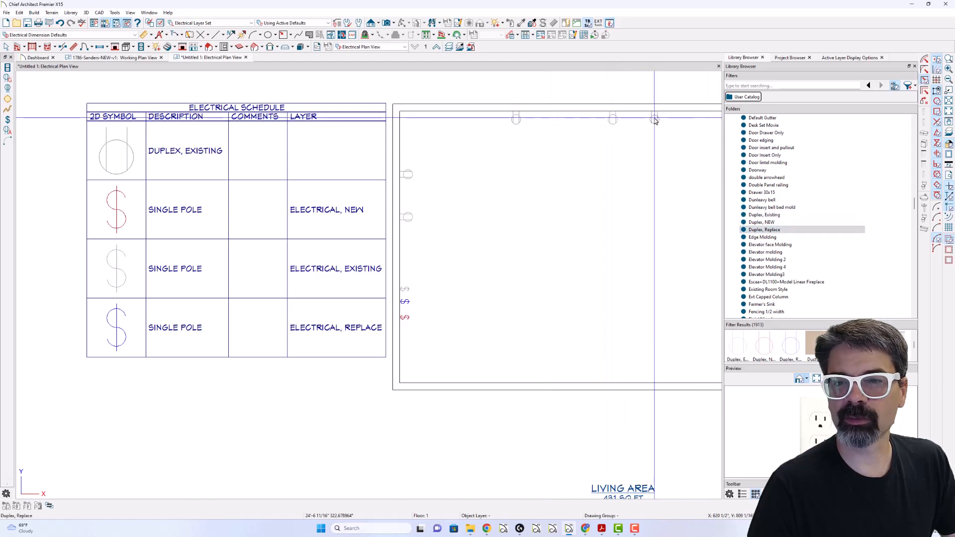
{"action": "left_click", "coordinate": [761, 222]}
{"action": "left_click", "coordinate": [526, 375]}
{"action": "left_click", "coordinate": [657, 375]}
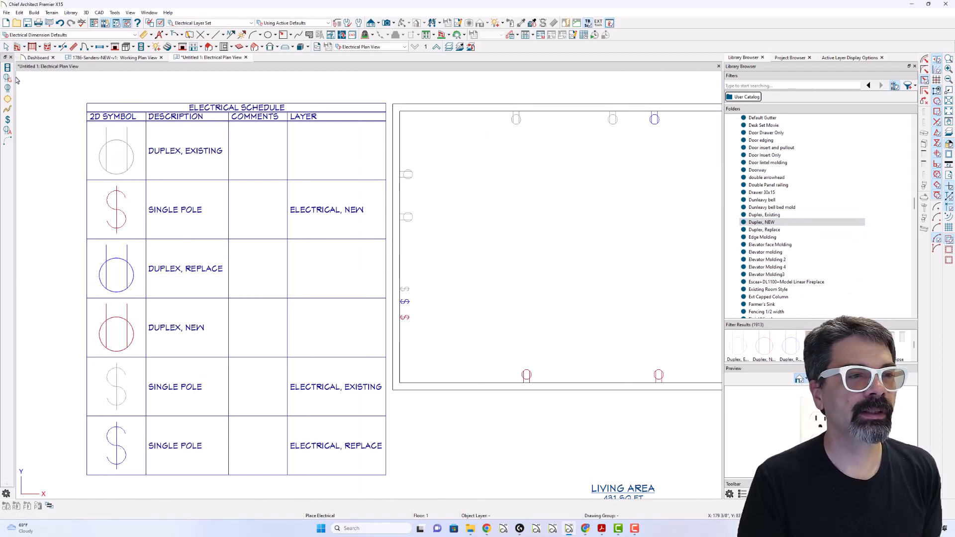
- Create a new plan and draw a rectangular room of exterior walls about 22'-9" wide
{"action": "left_click", "coordinate": [5, 24]}
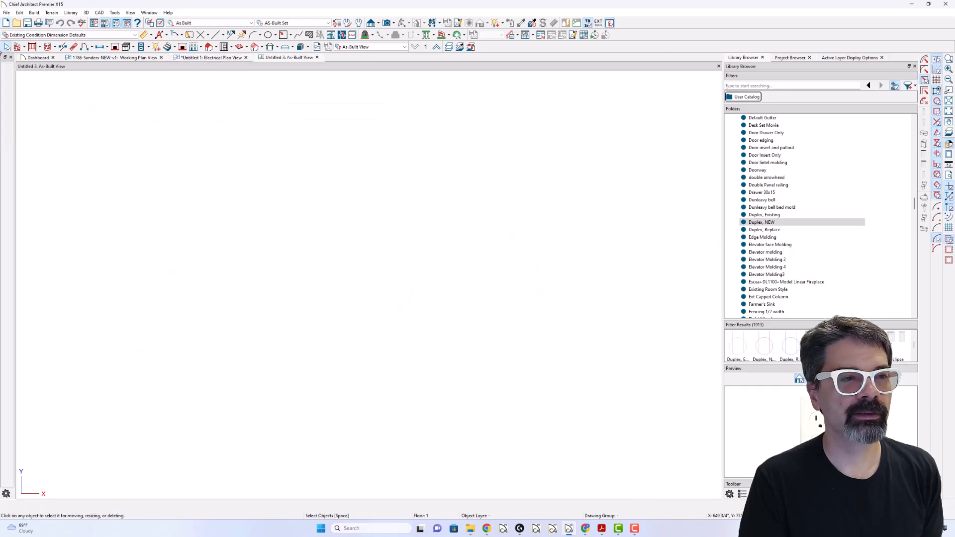
{"action": "mouse_move", "coordinate": [201, 411]}
{"action": "left_mouse_down"}
{"action": "mouse_move", "coordinate": [170, 136]}
{"action": "mouse_move", "coordinate": [202, 126]}
{"action": "left_mouse_up"}
{"action": "mouse_move", "coordinate": [201, 126]}
{"action": "left_mouse_down"}
{"action": "mouse_move", "coordinate": [526, 144]}
{"action": "mouse_move", "coordinate": [557, 126]}
{"action": "left_mouse_up"}
{"action": "mouse_move", "coordinate": [557, 125]}
{"action": "left_mouse_down"}
{"action": "mouse_move", "coordinate": [557, 439]}
{"action": "mouse_move", "coordinate": [557, 410]}
{"action": "mouse_move", "coordinate": [198, 412]}
{"action": "left_mouse_up"}
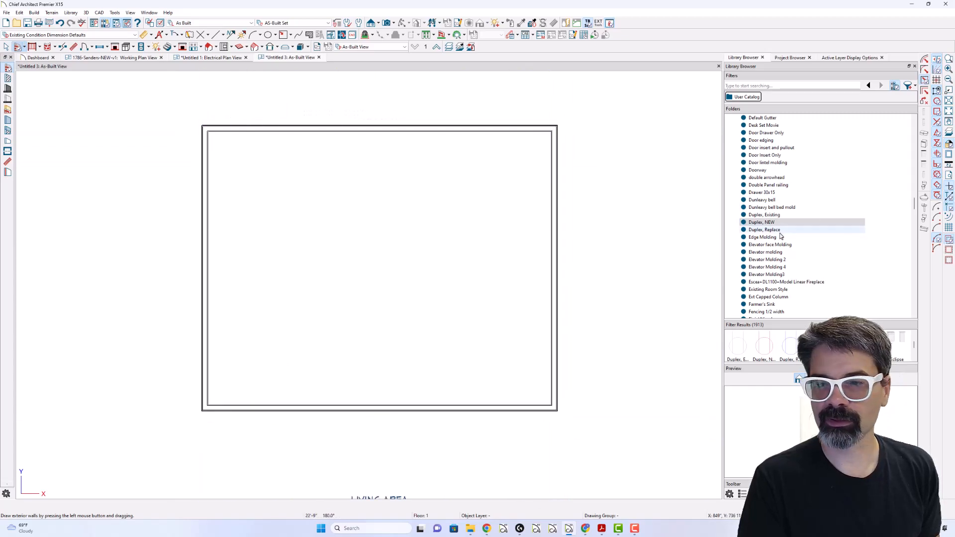
- Place five Duplex, Existing outlets from the library: two on the left wall, one on the upper wall and two on the right wall
{"action": "left_click", "coordinate": [764, 214]}
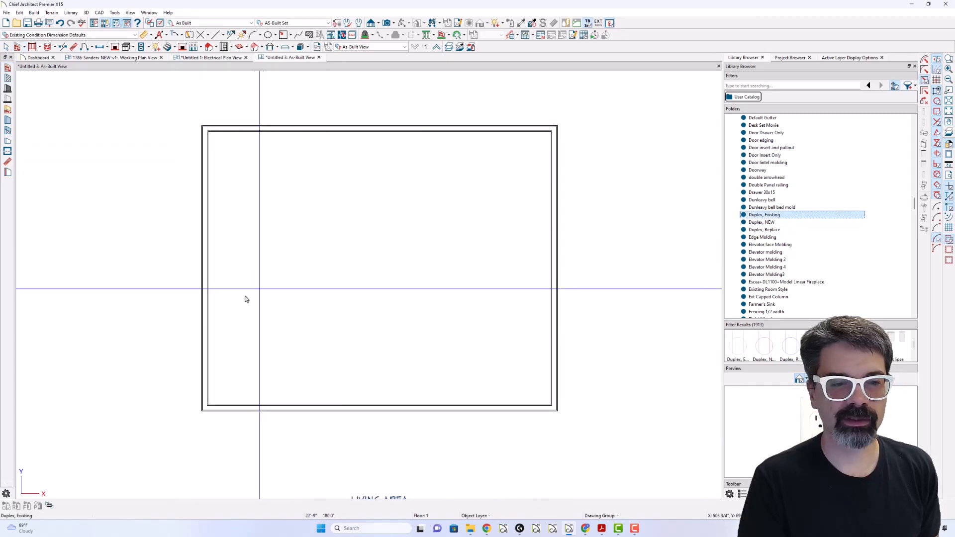
{"action": "left_click", "coordinate": [213, 299]}
{"action": "left_click", "coordinate": [217, 183]}
{"action": "left_click", "coordinate": [361, 139]}
{"action": "left_click", "coordinate": [540, 185]}
{"action": "left_click", "coordinate": [545, 338]}
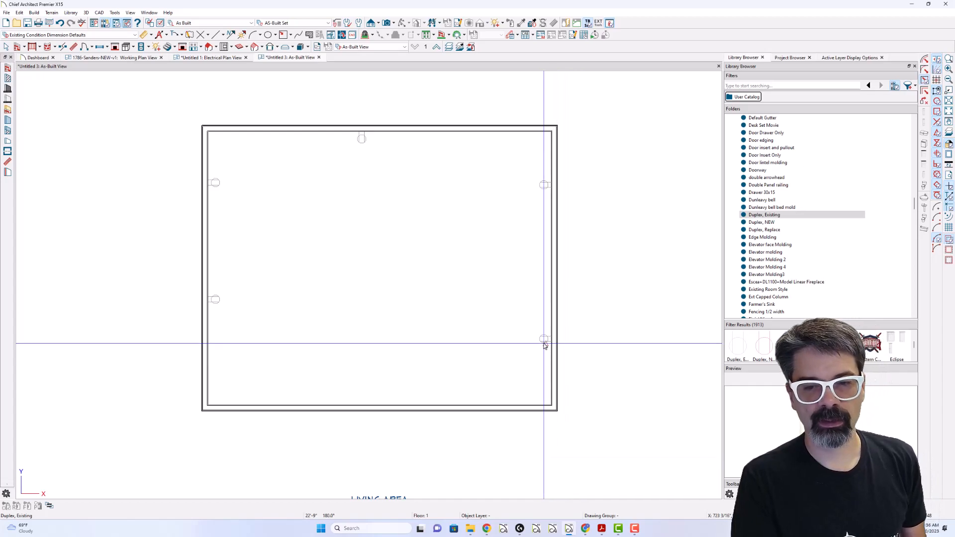
- Check the Electrical, Existing layer in the As Built layer set's display options
{"action": "key", "text": "l"}
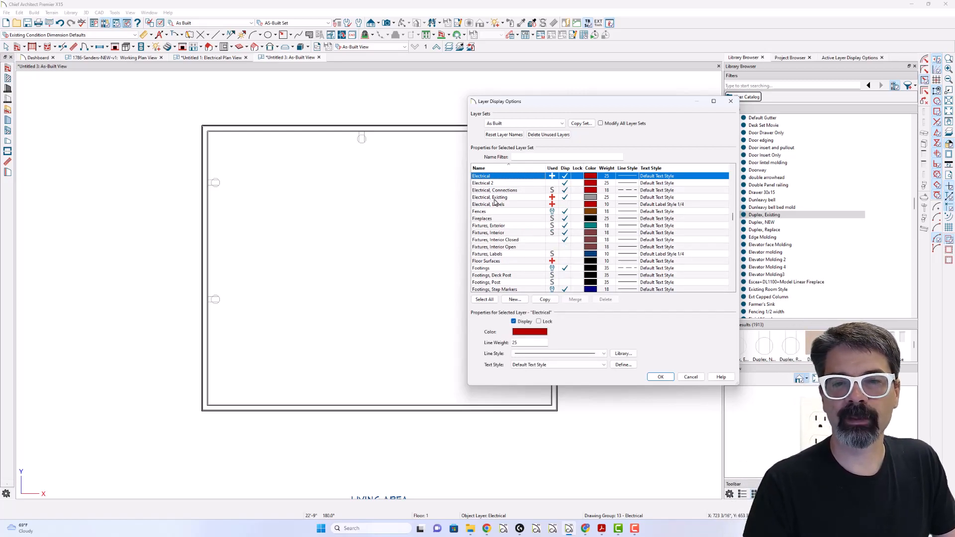
{"action": "double_click", "coordinate": [494, 199]}
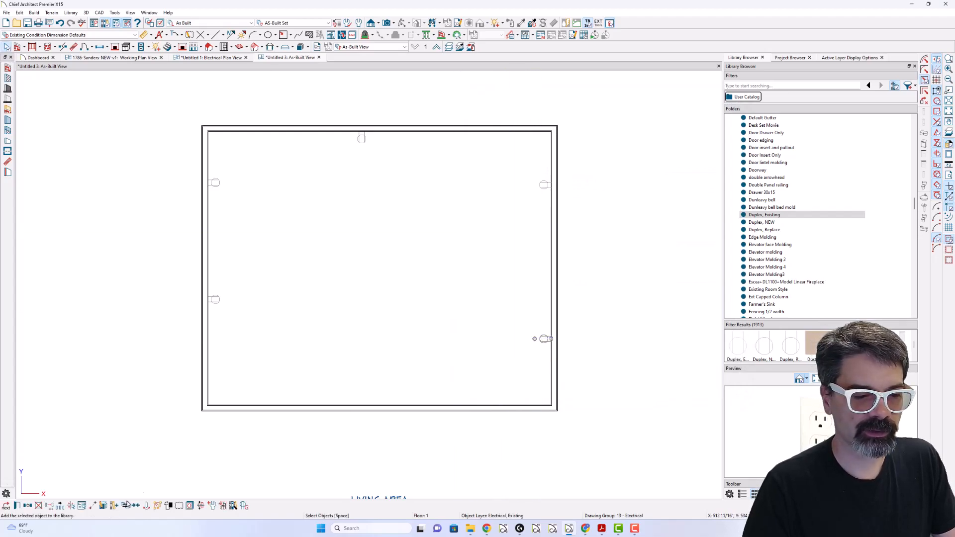
{"action": "left_click", "coordinate": [544, 185], "text": "shift"}
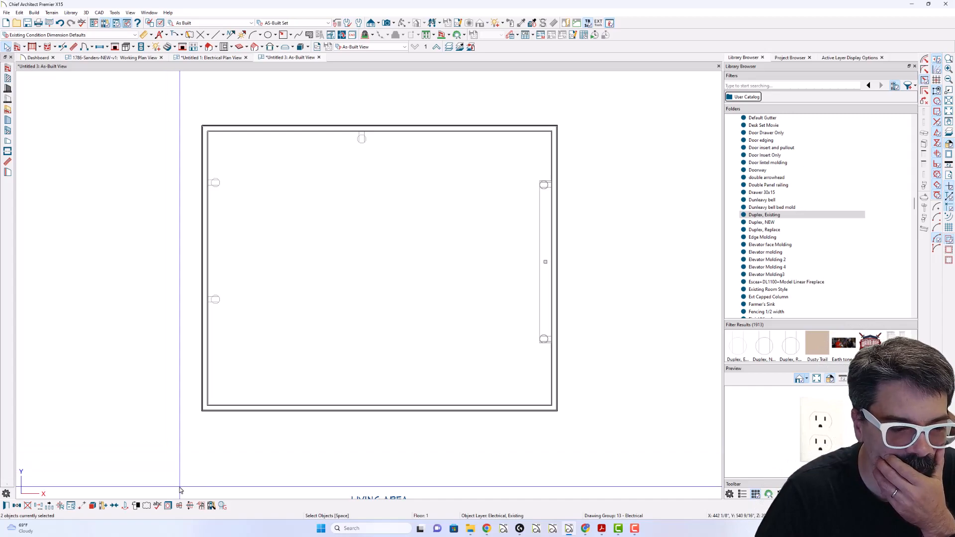
{"action": "left_click", "coordinate": [541, 342]}
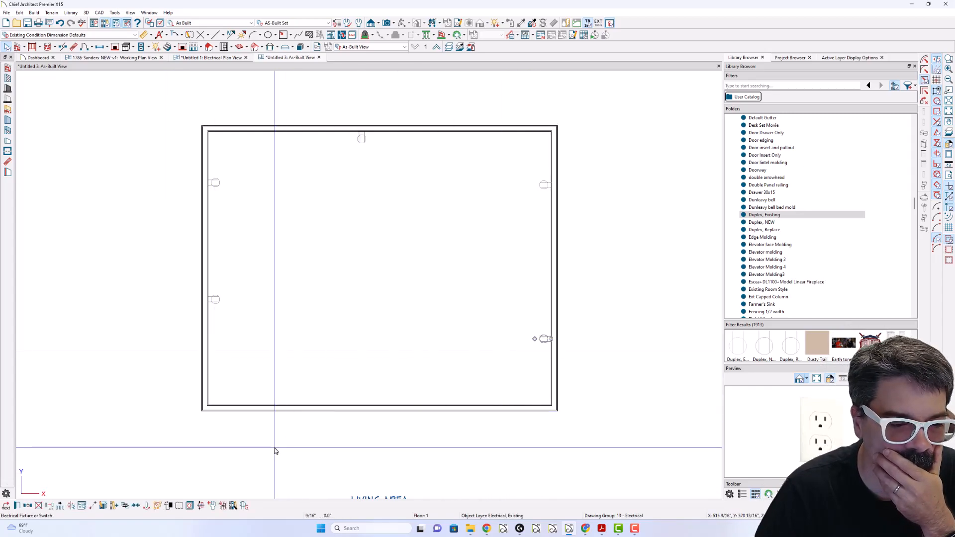
{"action": "left_click", "coordinate": [137, 506]}
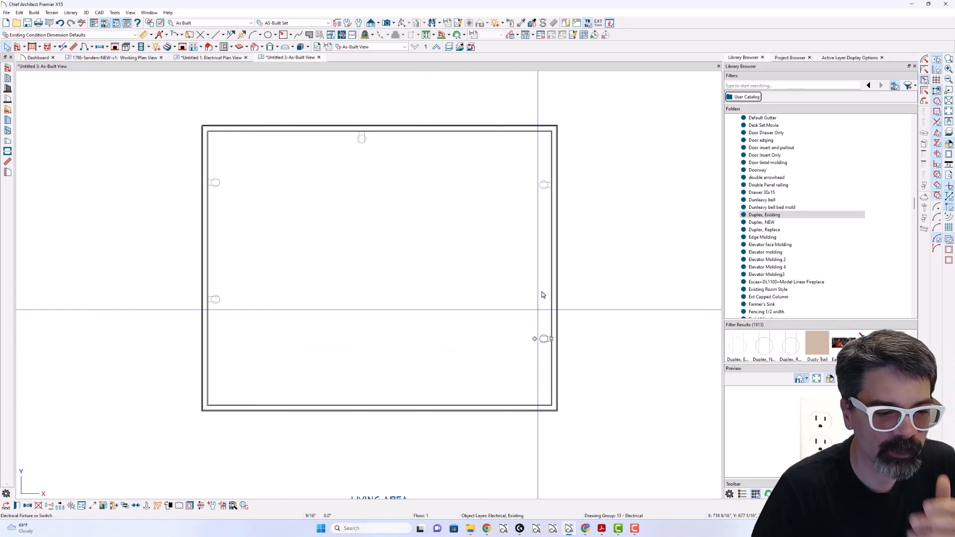
{"action": "left_click", "coordinate": [543, 185]}
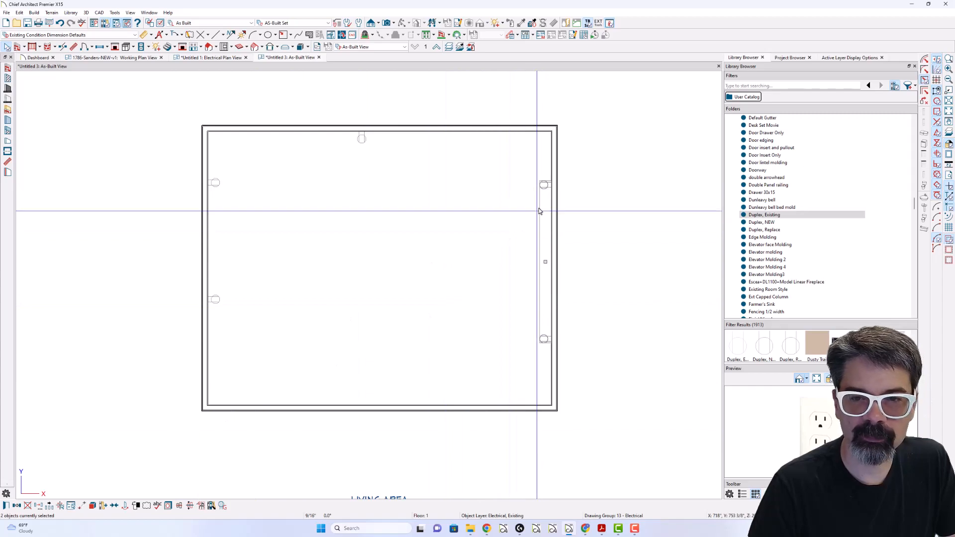
{"action": "left_click", "coordinate": [543, 187]}
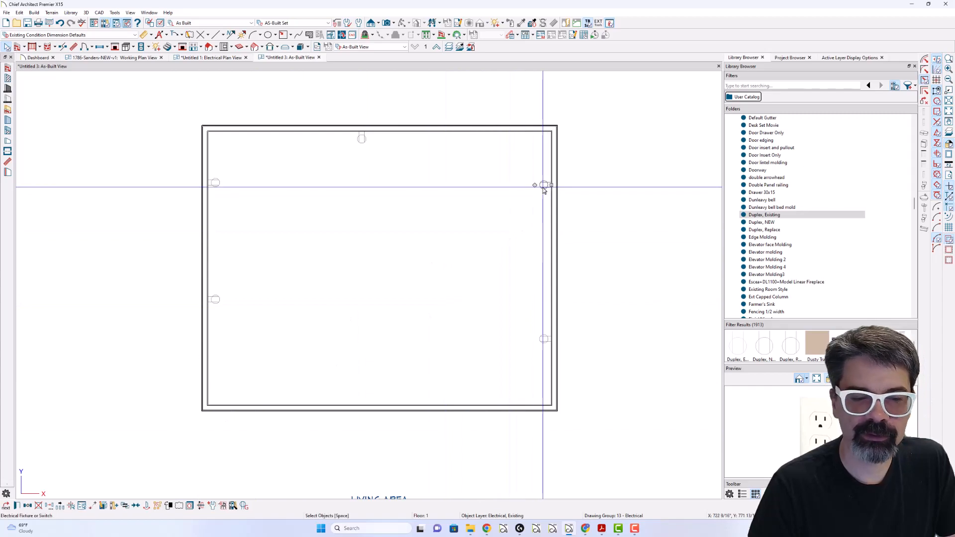
{"action": "left_click", "coordinate": [542, 338], "text": "shift"}
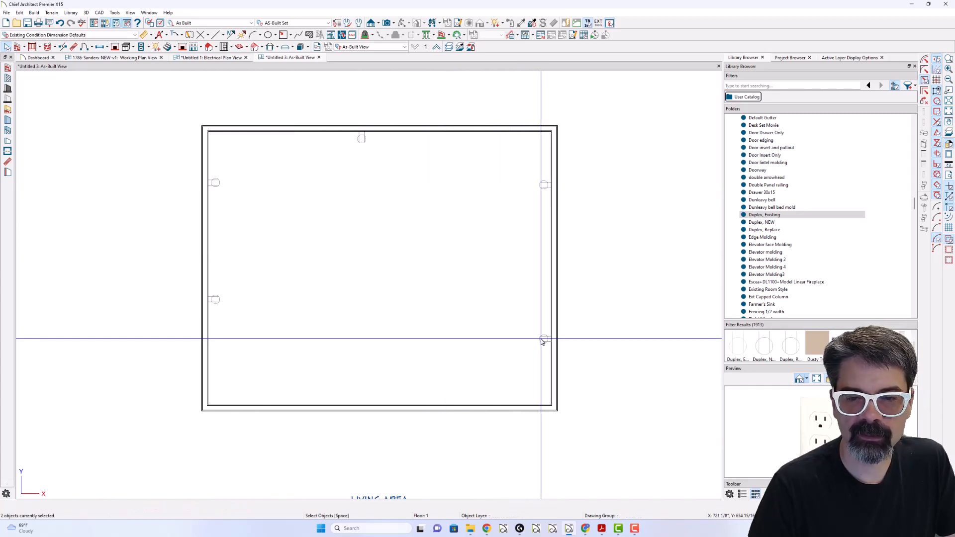
{"action": "right_click", "coordinate": [542, 340]}
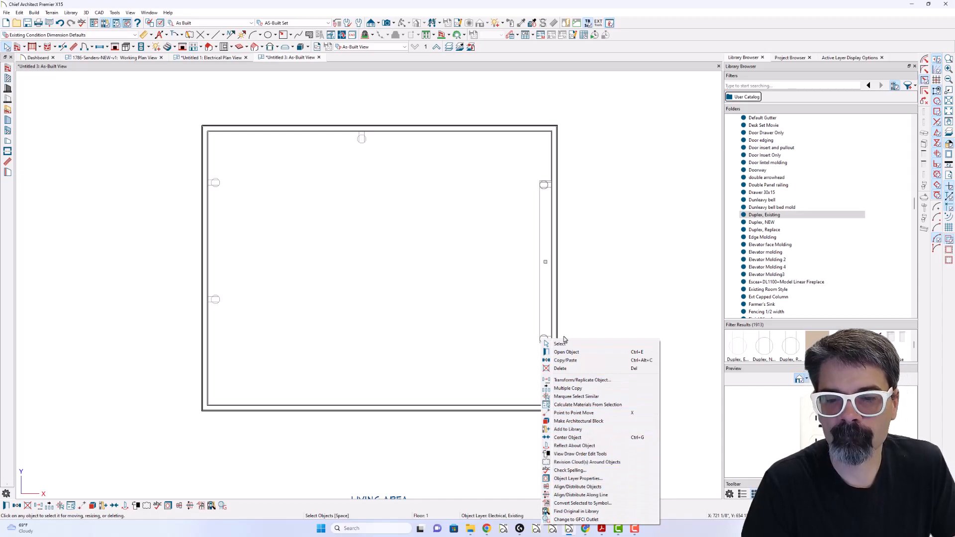
- Replace only the lower outlet on the right wall with the Duplex, Replace library item, found by searching "duplex, replace"
{"action": "left_click", "coordinate": [542, 336]}
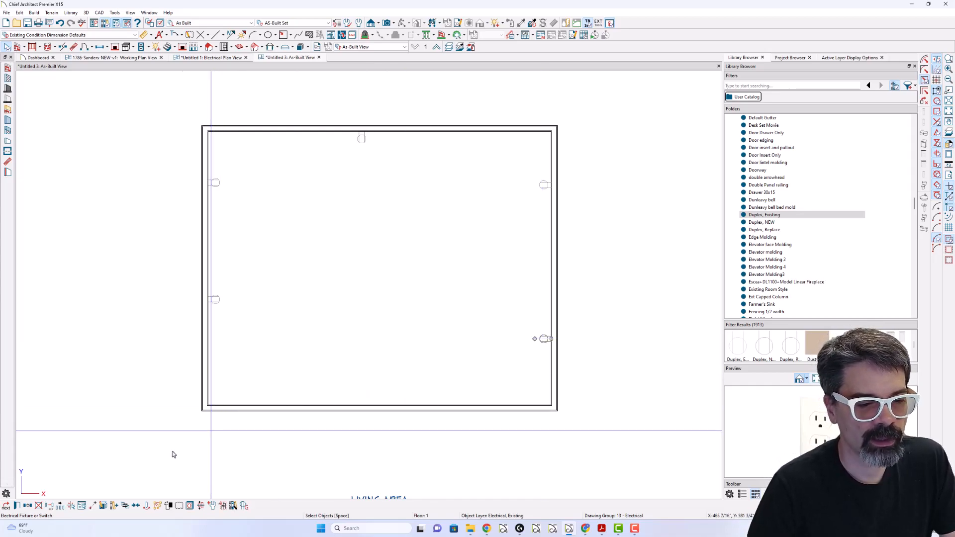
{"action": "left_click", "coordinate": [135, 505]}
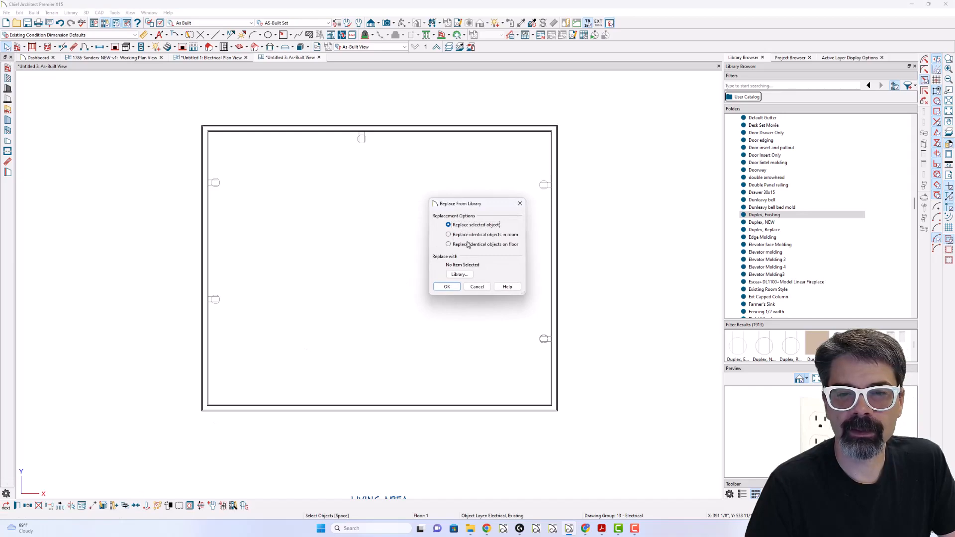
{"action": "left_click", "coordinate": [462, 278]}
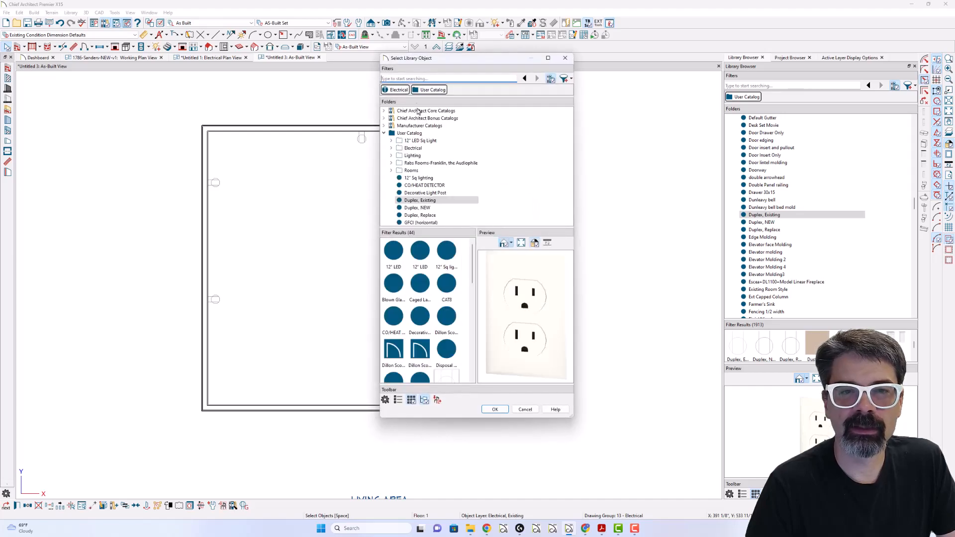
{"action": "type", "text": "duplex, replace"}
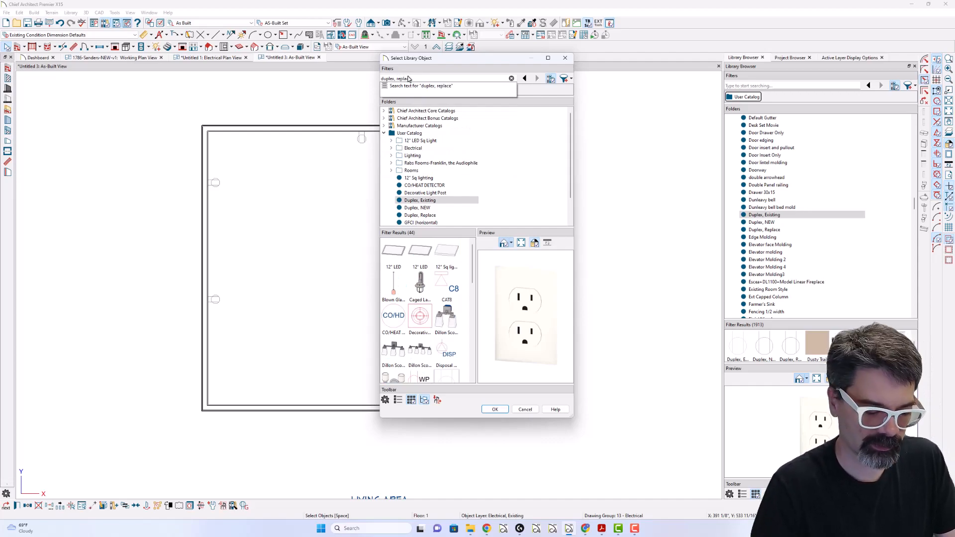
{"action": "key", "text": "Return"}
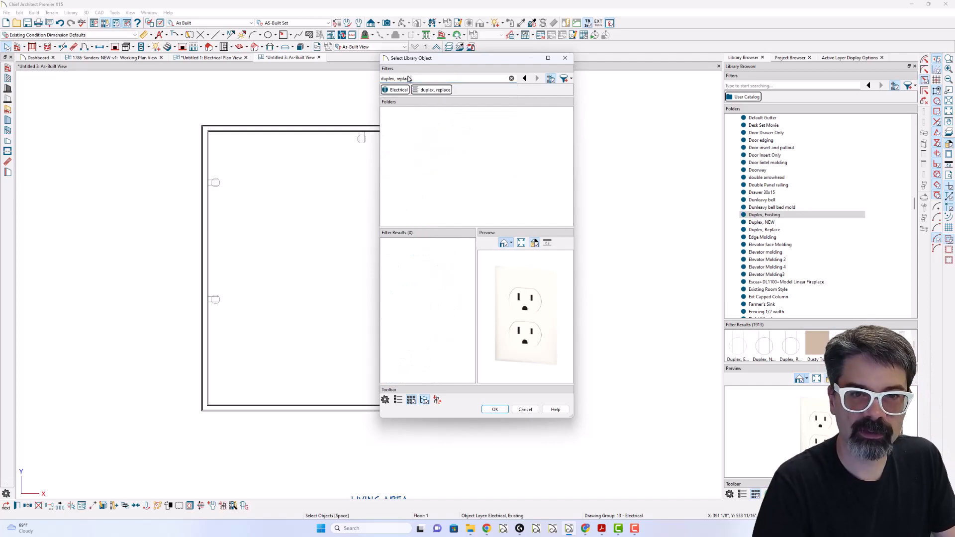
{"action": "left_click", "coordinate": [390, 259]}
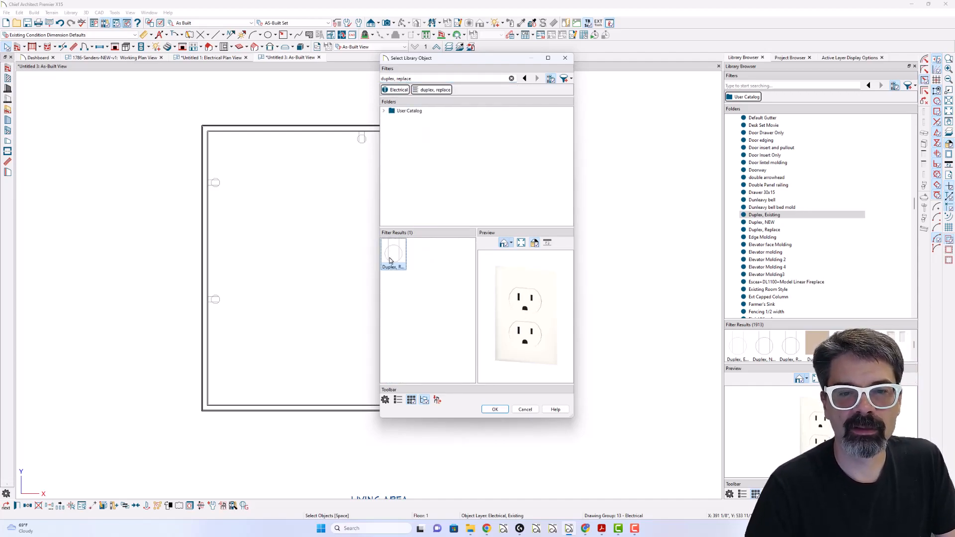
{"action": "left_click", "coordinate": [506, 410]}
{"action": "left_click", "coordinate": [451, 288]}
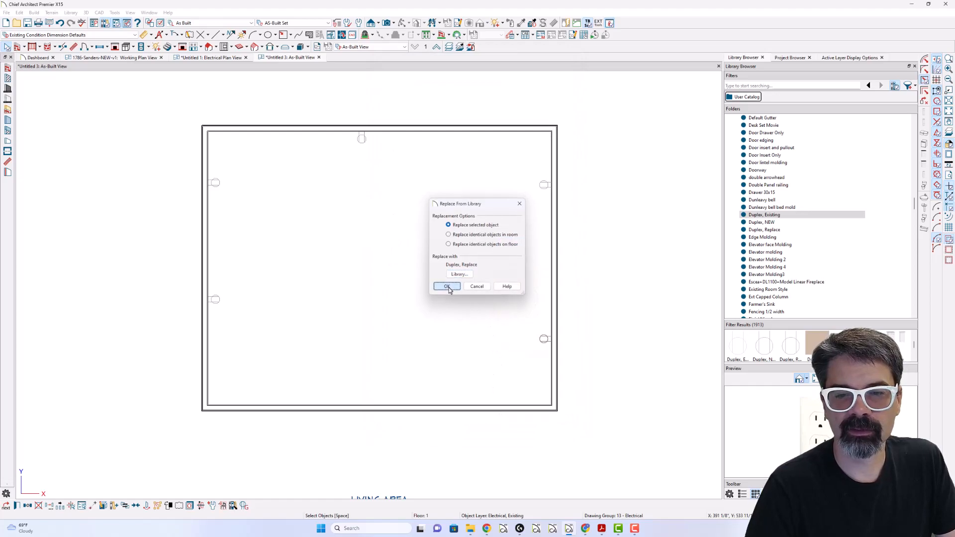
- Check the replaced outlet's layer and the Electrical, Replace entry in the layer display options
{"action": "left_click", "coordinate": [543, 338]}
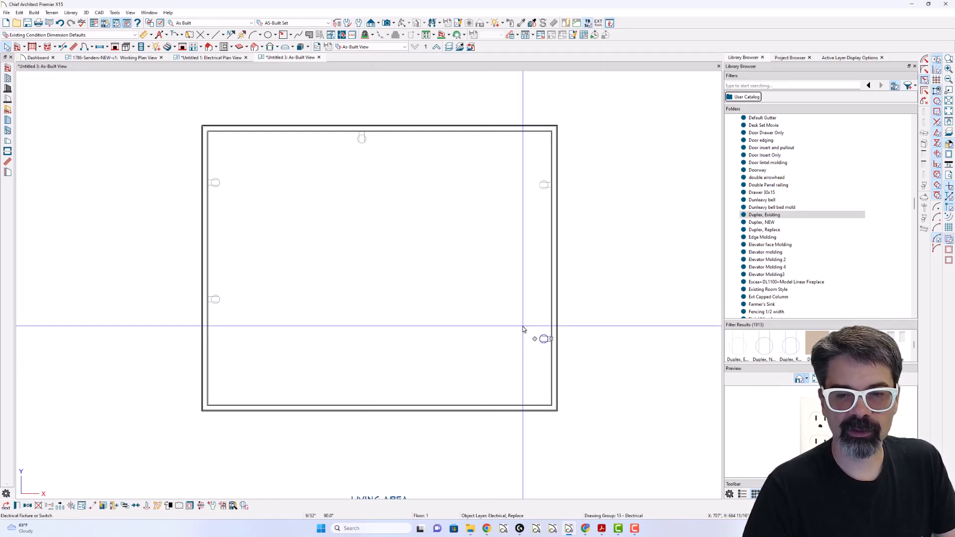
{"action": "key", "text": "l"}
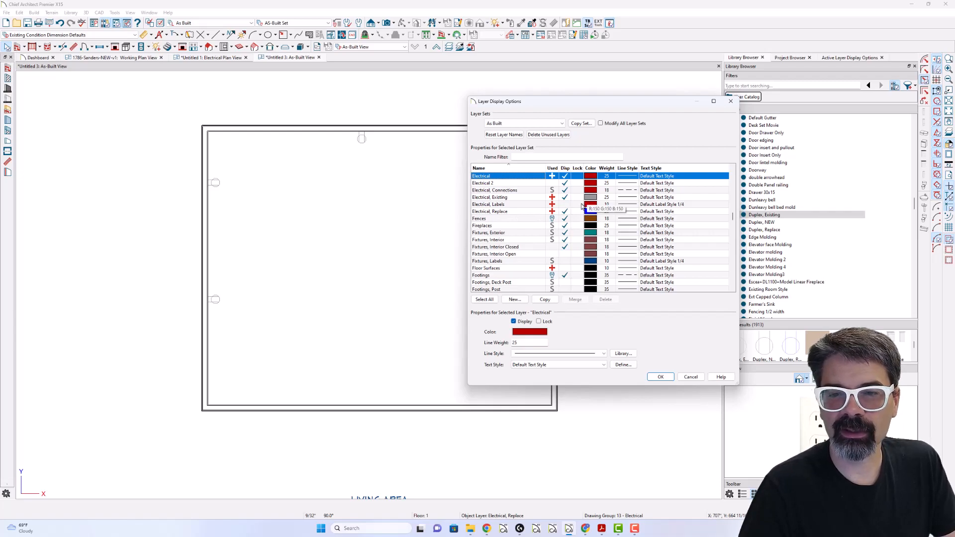
{"action": "key", "text": "Escape"}
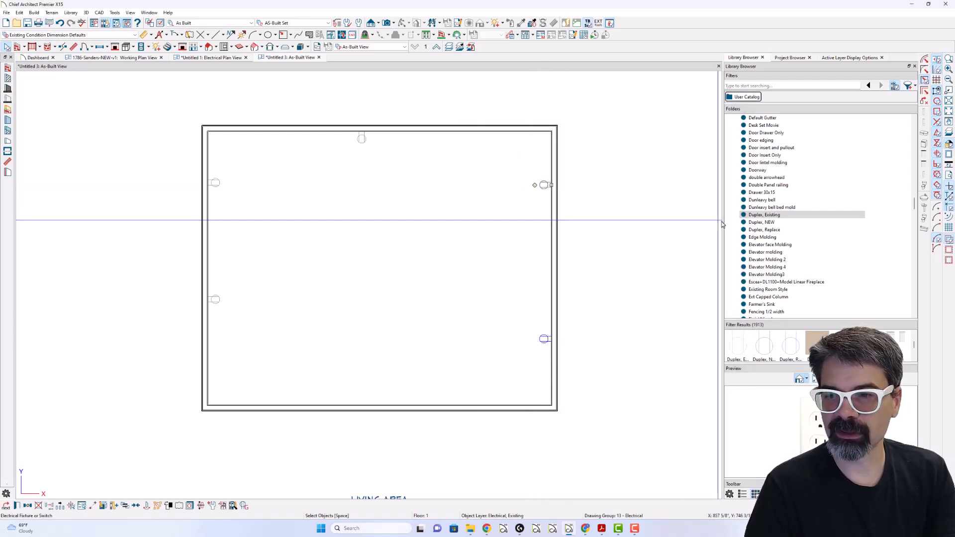
- Delete the upper outlet on the right wall and place a Duplex, Replace outlet from the library in its spot
{"action": "key", "text": "Escape"}
{"action": "left_click", "coordinate": [766, 231]}
{"action": "left_click", "coordinate": [544, 187]}
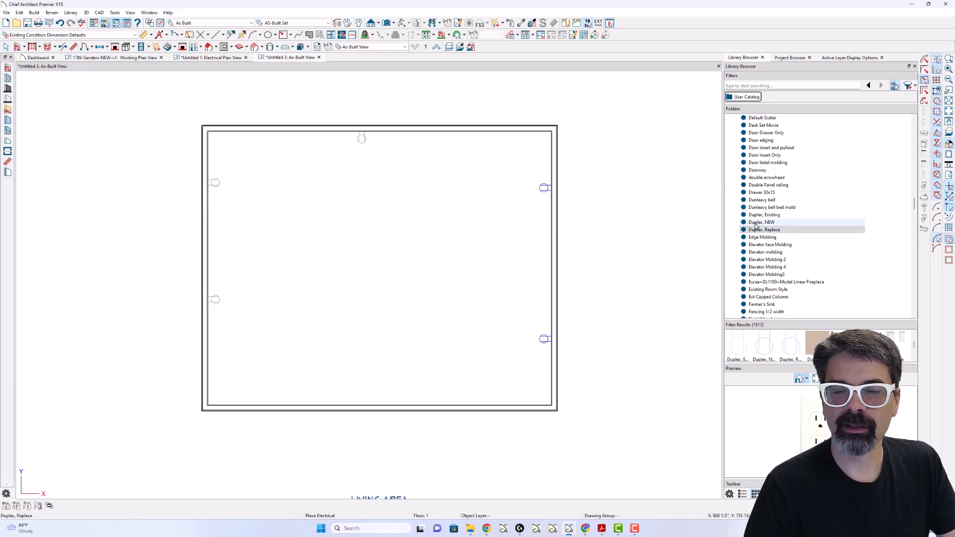
- Review which electrical layers the new plan's As Built layer set contains
{"action": "key", "text": "ctrl+l"}
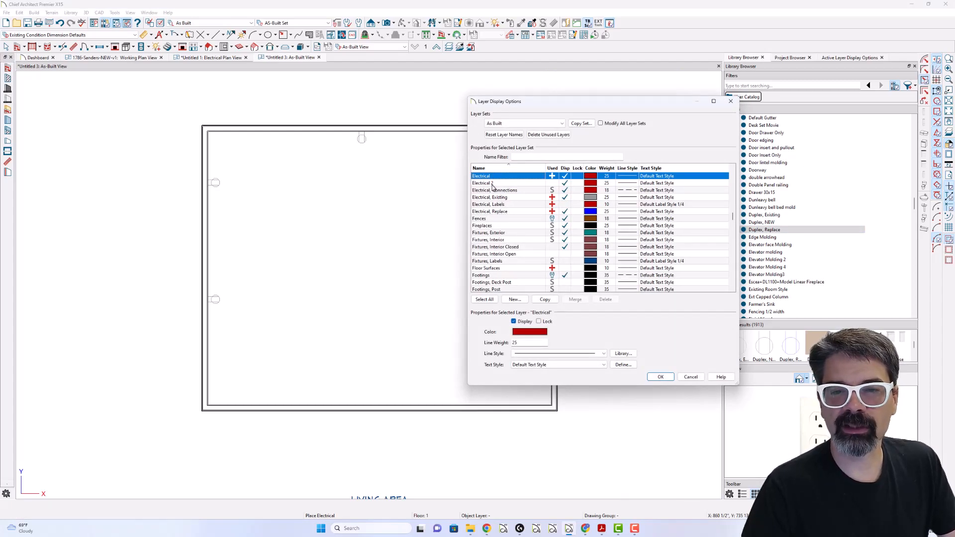
{"action": "key", "text": "Return"}
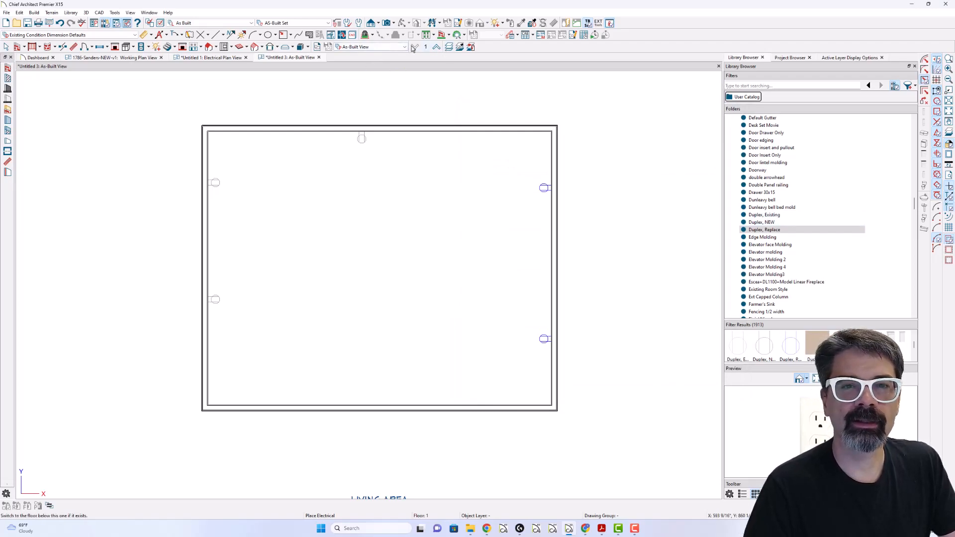
- Place an electrical schedule to the left of the room
{"action": "left_click", "coordinate": [532, 36]}
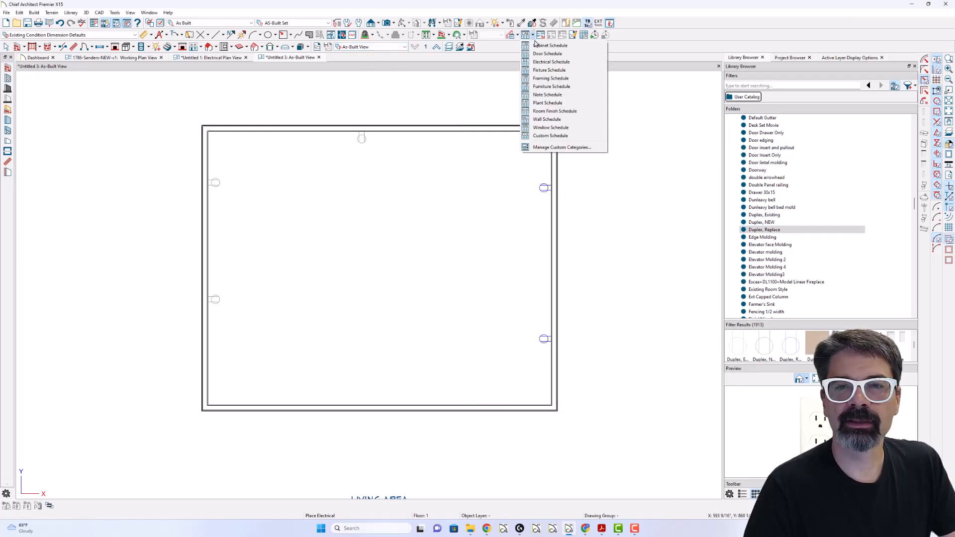
{"action": "left_click", "coordinate": [546, 61]}
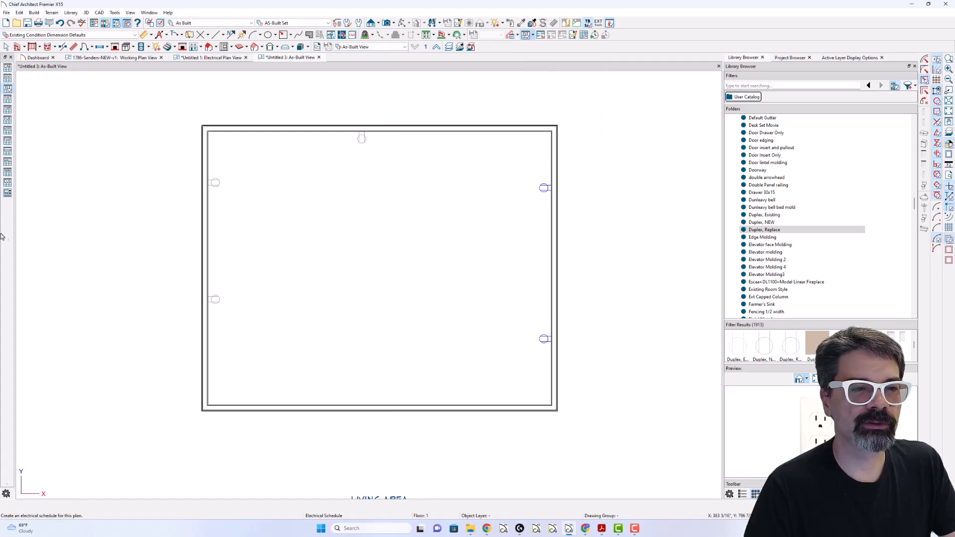
{"action": "scroll", "coordinate": [174, 211], "scroll_direction": "down", "scroll_amount": 1}
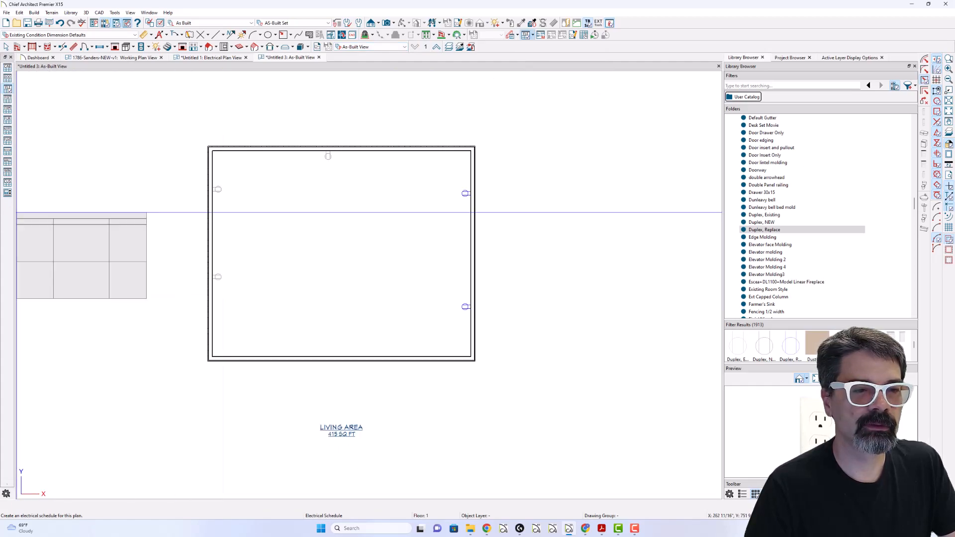
{"action": "left_click", "coordinate": [59, 203]}
{"action": "key", "text": "space"}
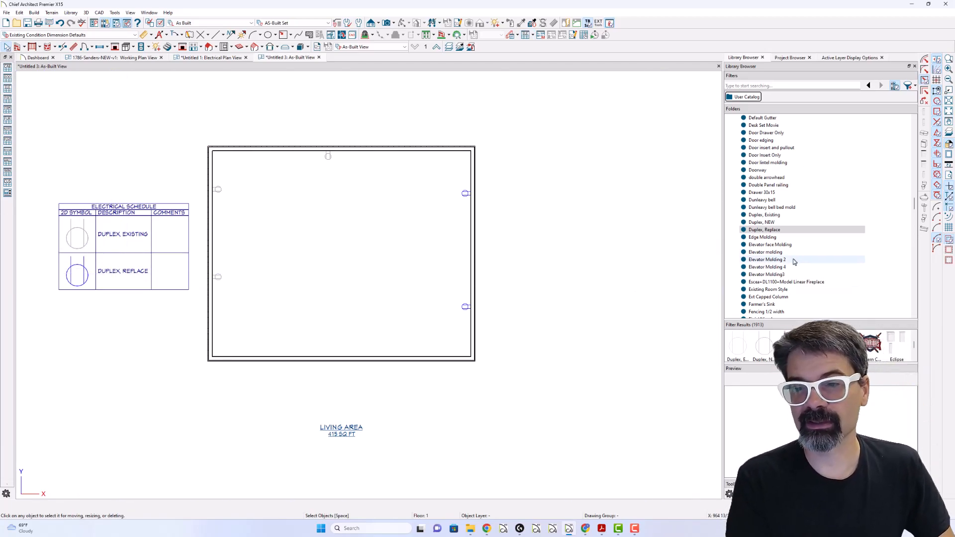
- Place a Duplex, NEW outlet from the library on the room's lower wall
{"action": "left_click", "coordinate": [764, 230]}
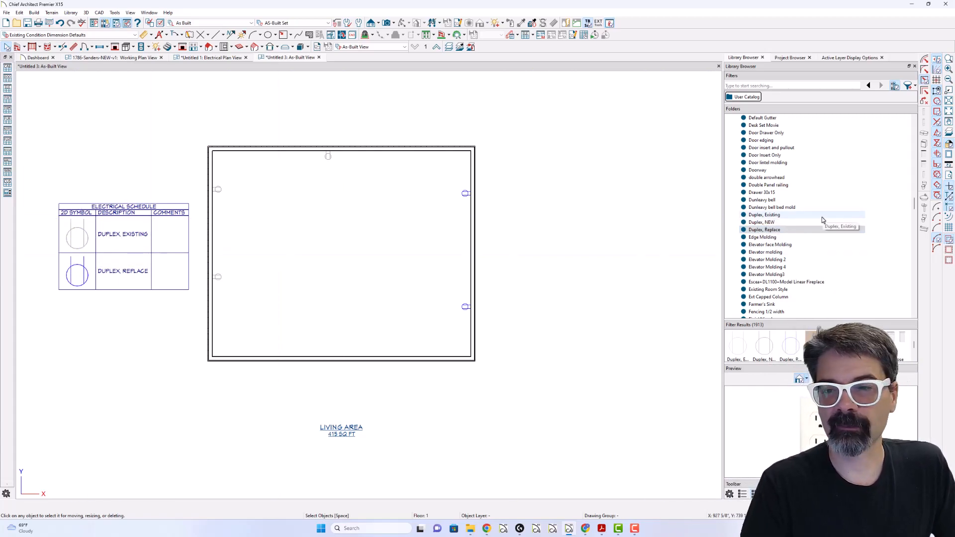
{"action": "left_click", "coordinate": [765, 222]}
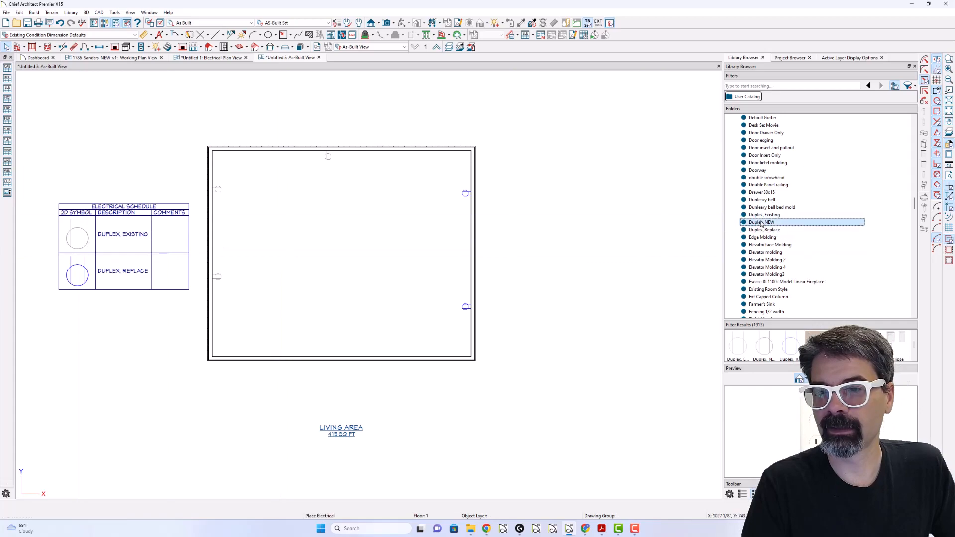
{"action": "left_click", "coordinate": [349, 352]}
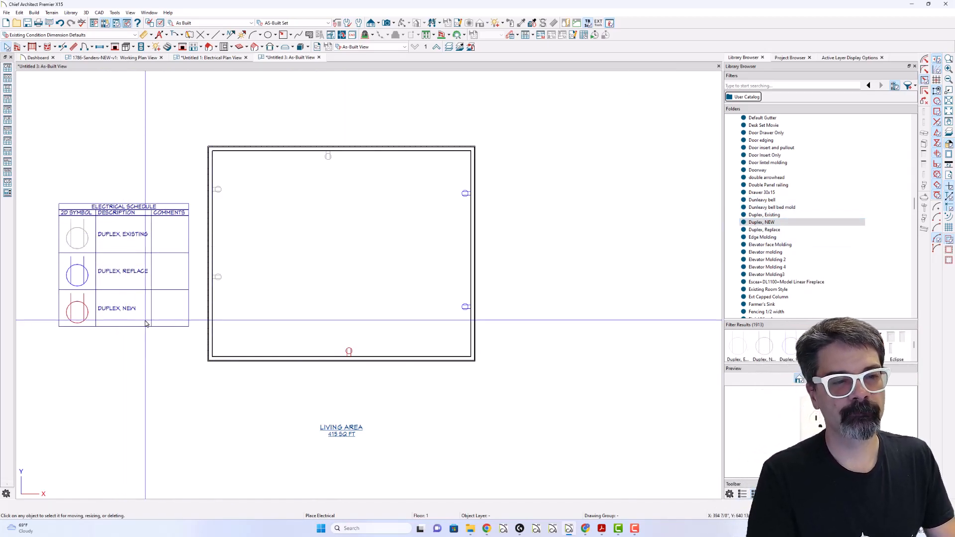
{"action": "key", "text": "space"}
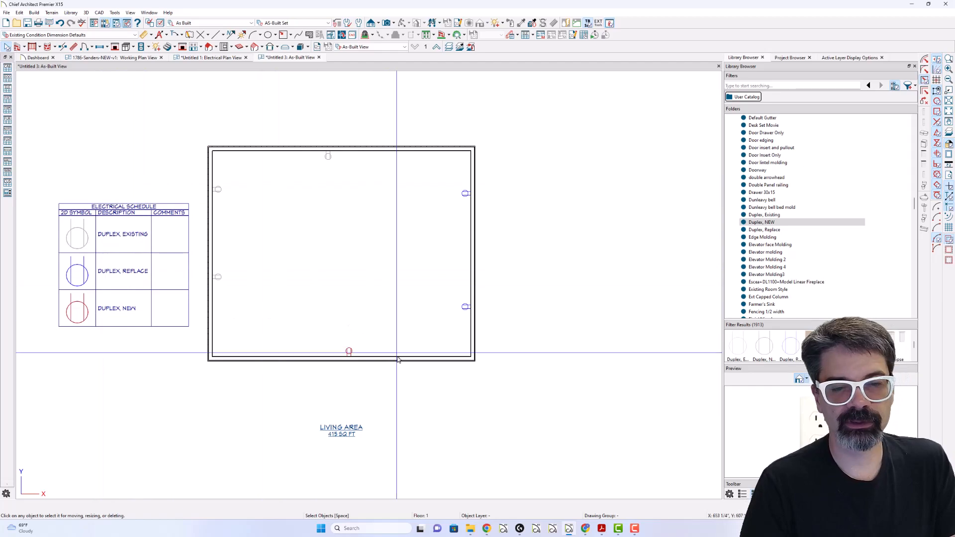
- Check the custom Layer field in the lower wall outlet's object information, leaving the specification unchanged
{"action": "left_click", "coordinate": [349, 351]}
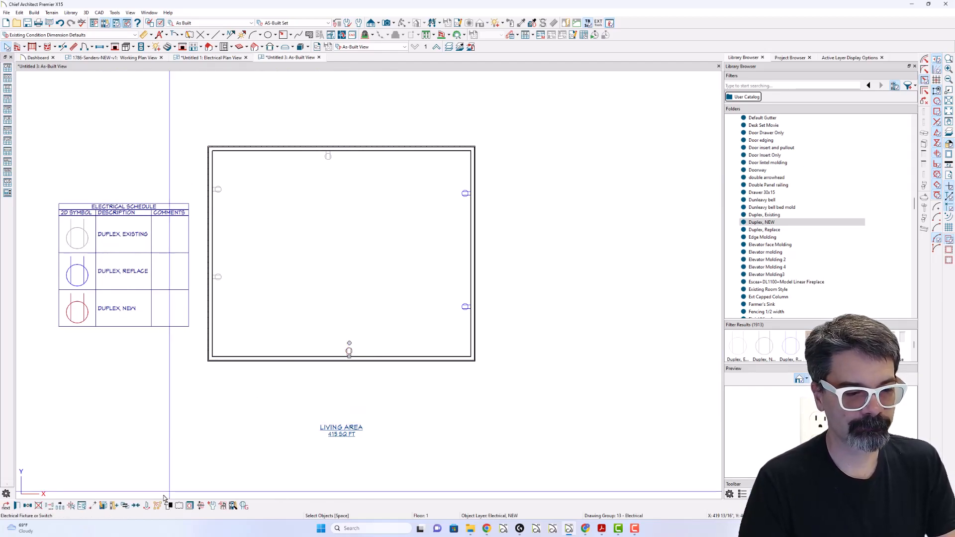
{"action": "key", "text": "ctrl+e"}
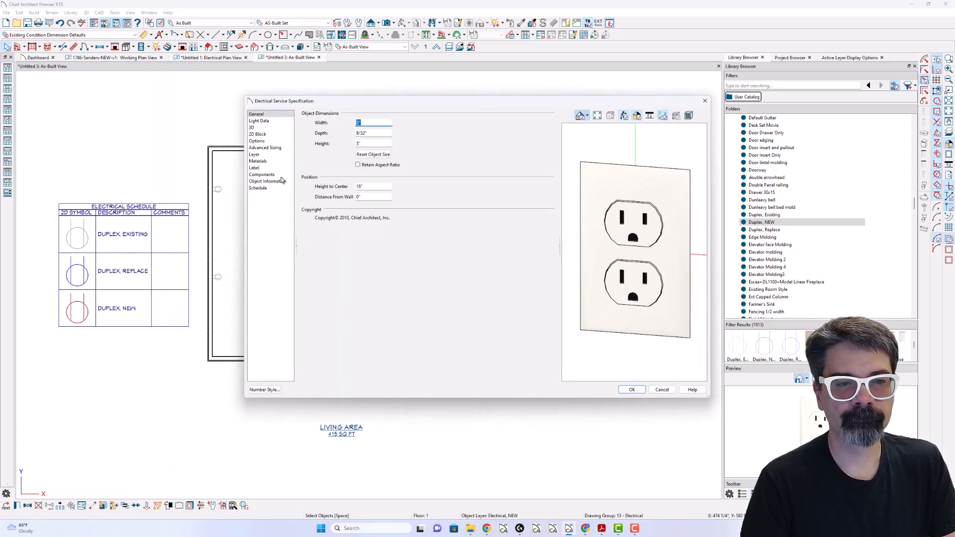
{"action": "left_click", "coordinate": [279, 182]}
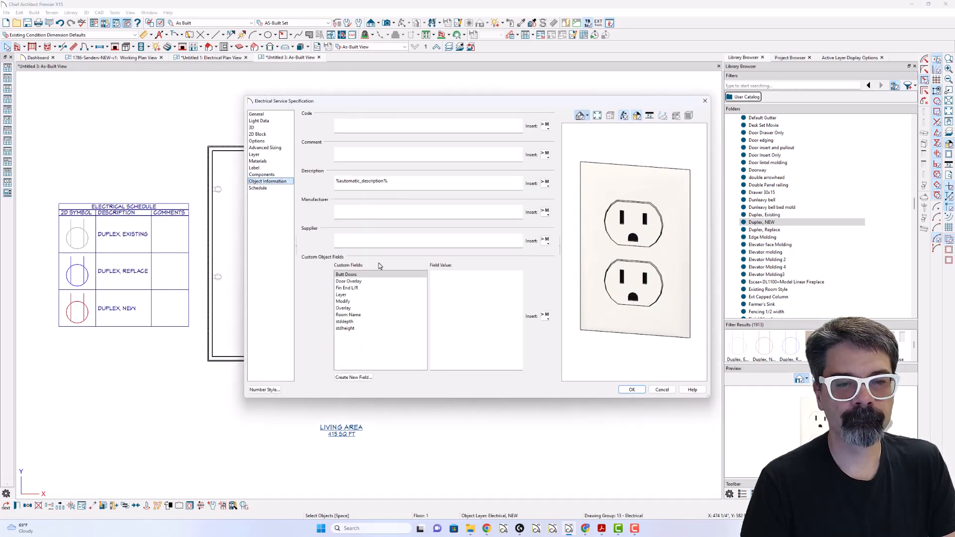
{"action": "left_click", "coordinate": [360, 297]}
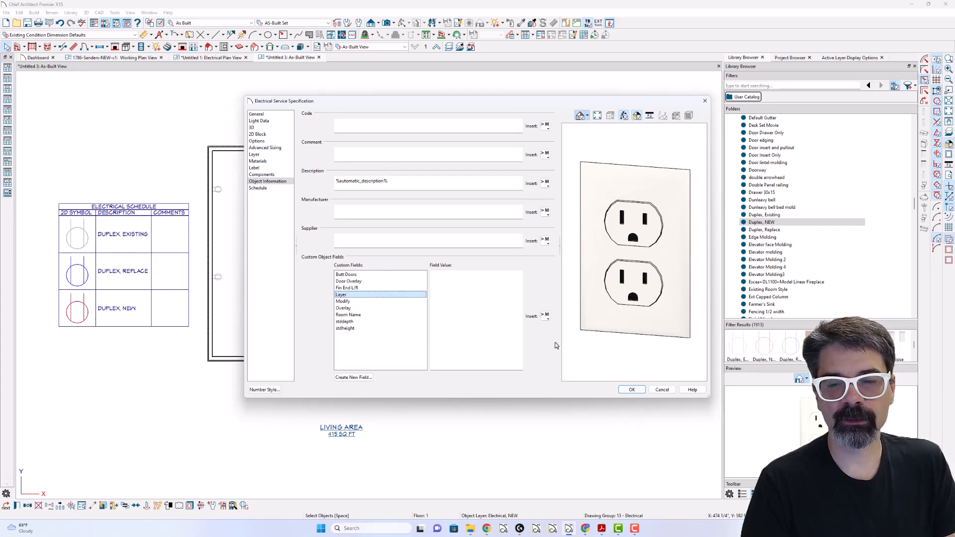
{"action": "left_click", "coordinate": [663, 390]}
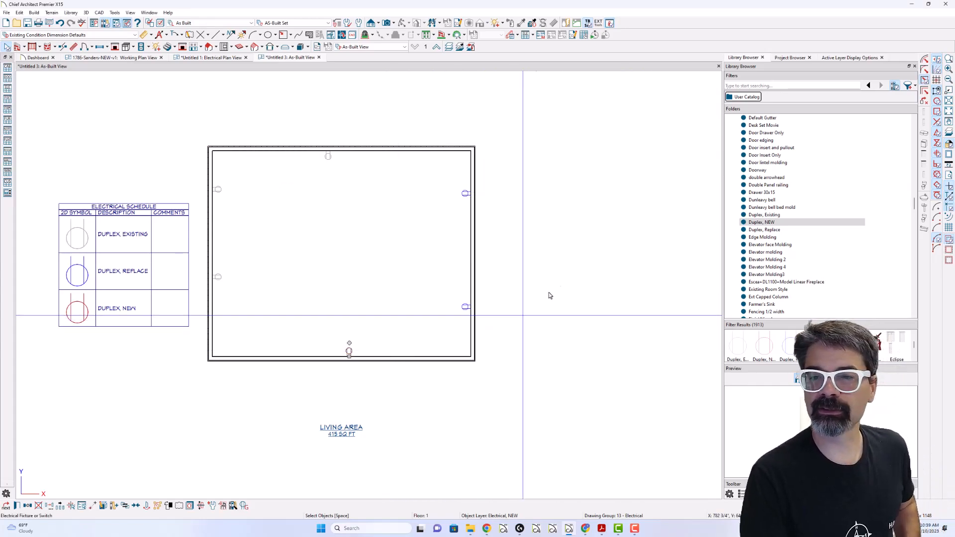
{"action": "left_click", "coordinate": [768, 222]}
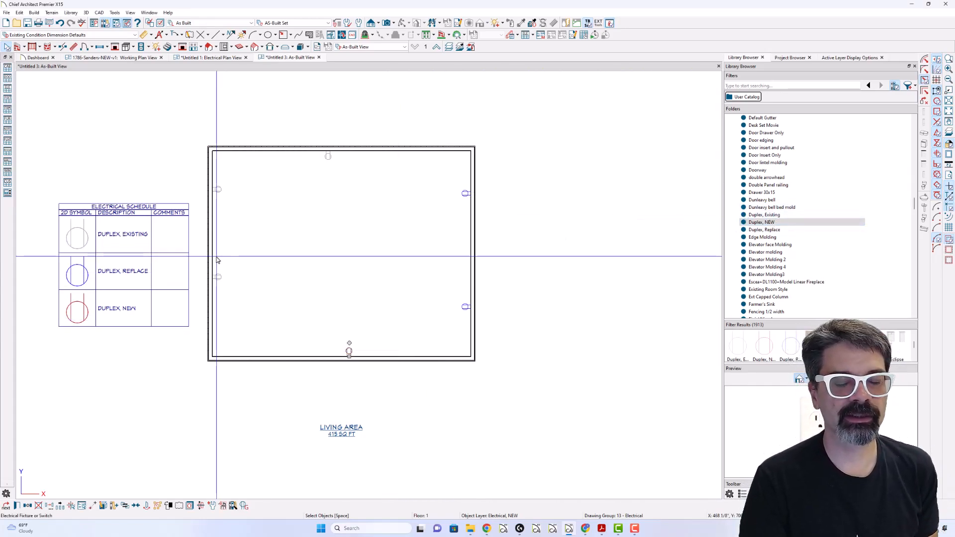